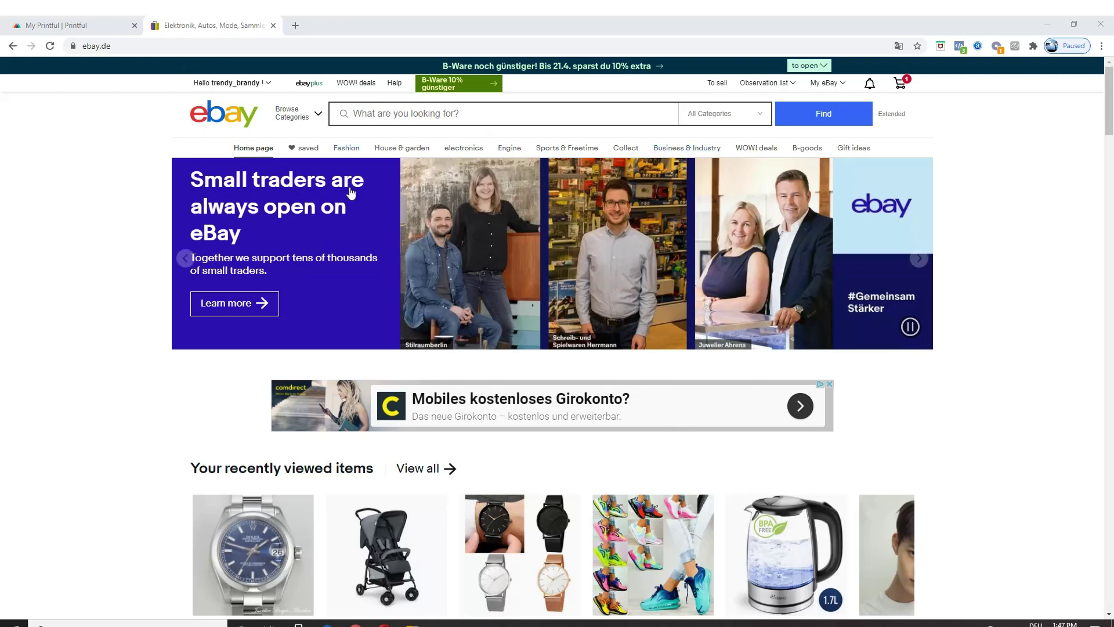
# Step: Scroll the eBay Germany home page while signed in to the seller account
pyautogui.scroll(-2, 350, 192)
# Step: Go back to the Printful dashboard and open Stores, which lists the active SWAGY WAZ store
pyautogui.click(87, 26)
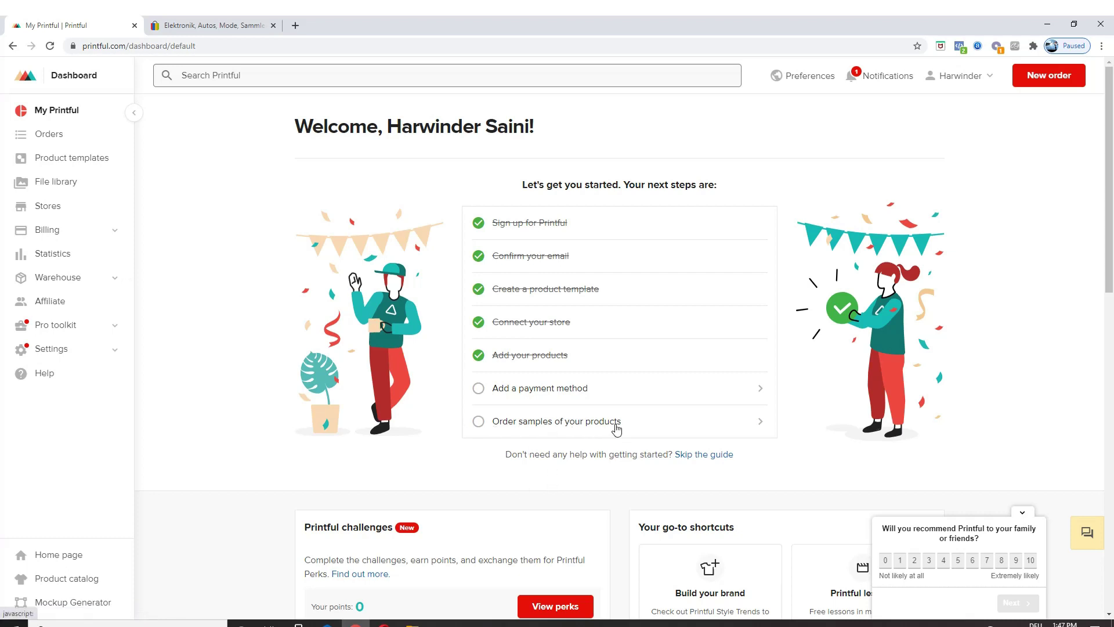
pyautogui.scroll(-2, 633, 426)
pyautogui.scroll(2, 300, 319)
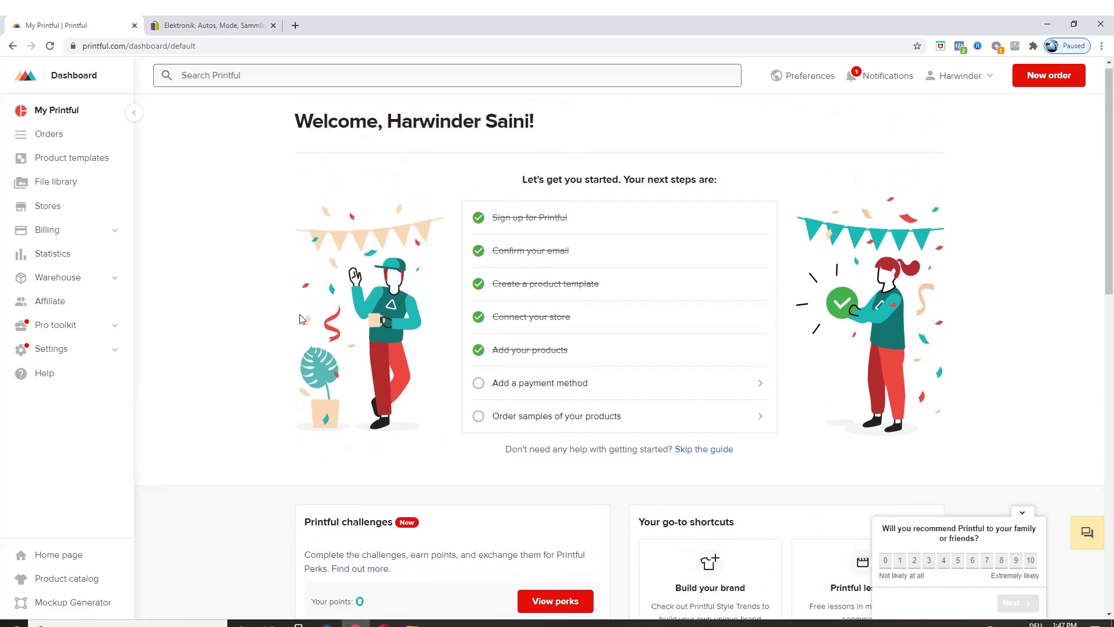
pyautogui.click(49, 210)
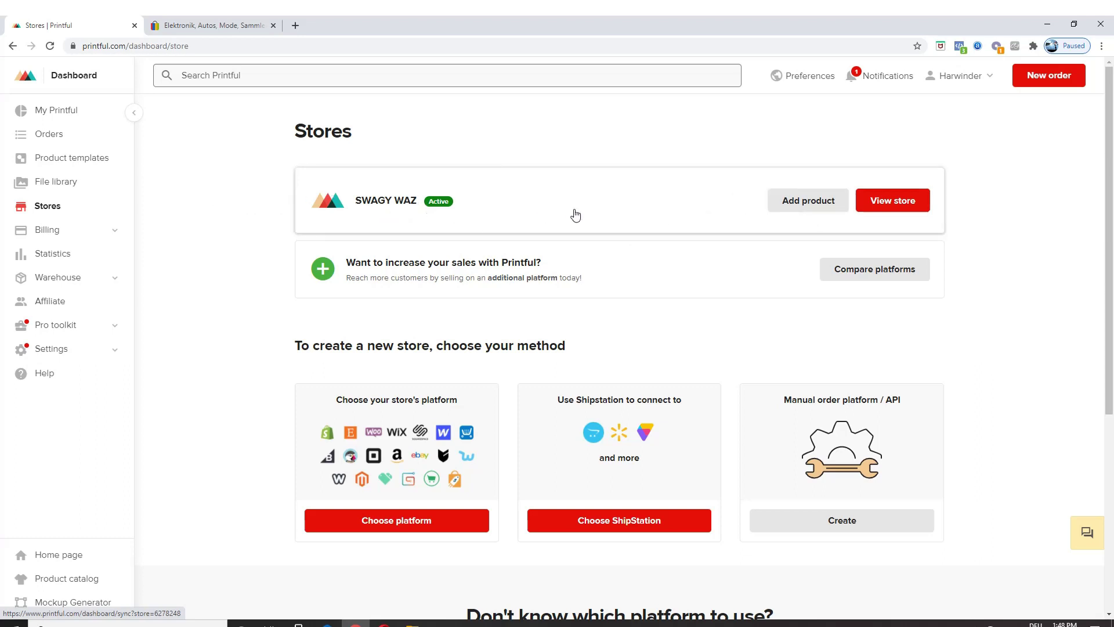
# Step: Start a new store and pick eBay from the ecommerce platform grid
pyautogui.scroll(-1, 433, 380)
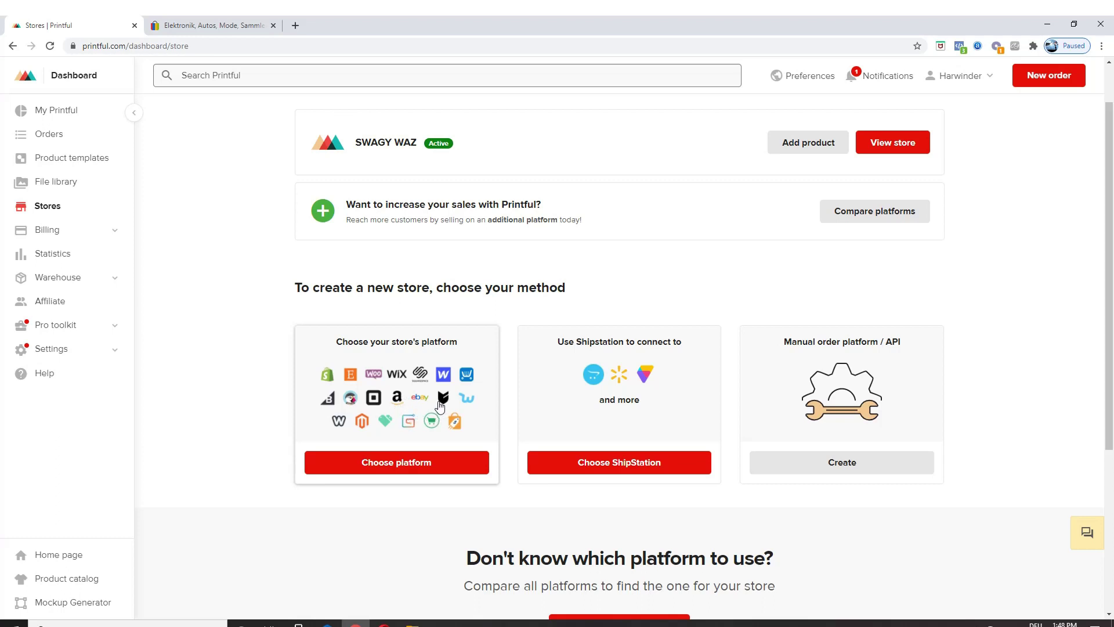
pyautogui.click(397, 474)
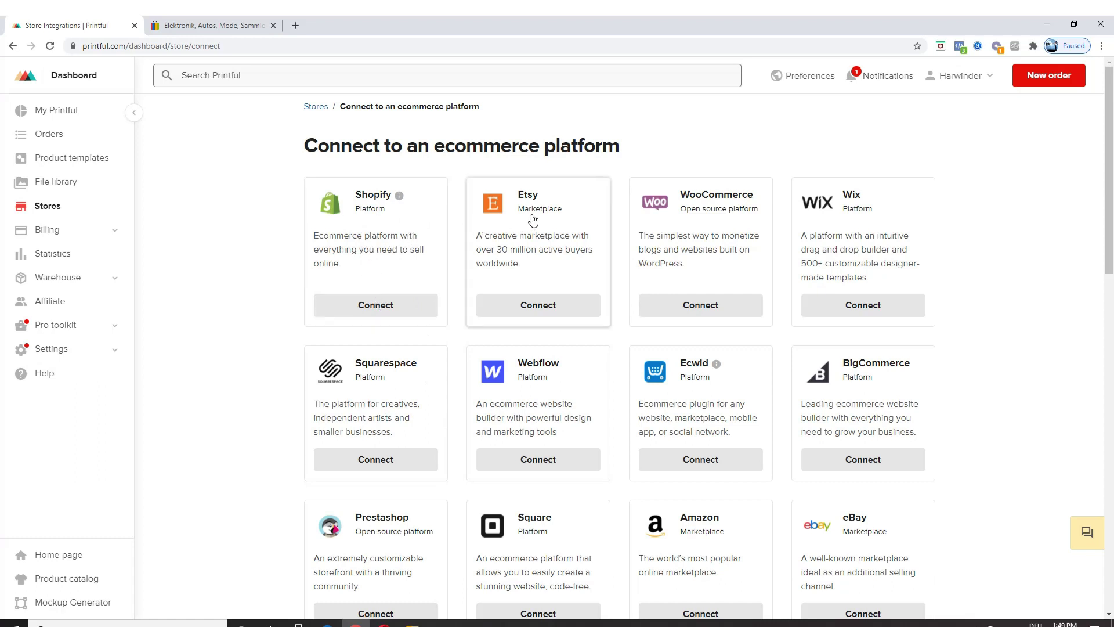
pyautogui.scroll(-1, 532, 223)
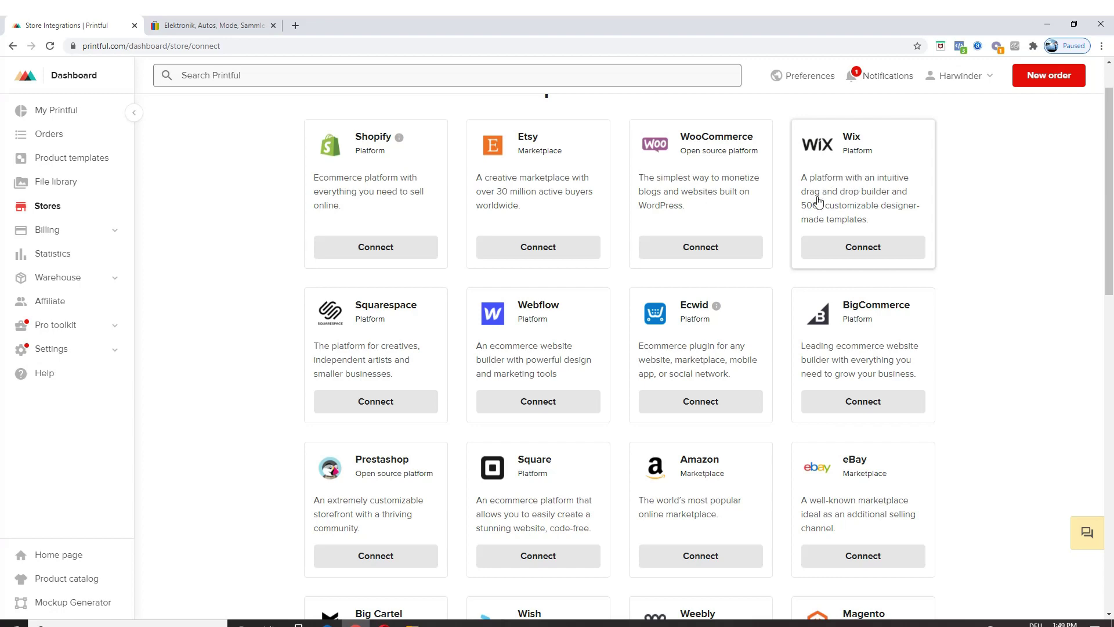
pyautogui.scroll(-2, 626, 317)
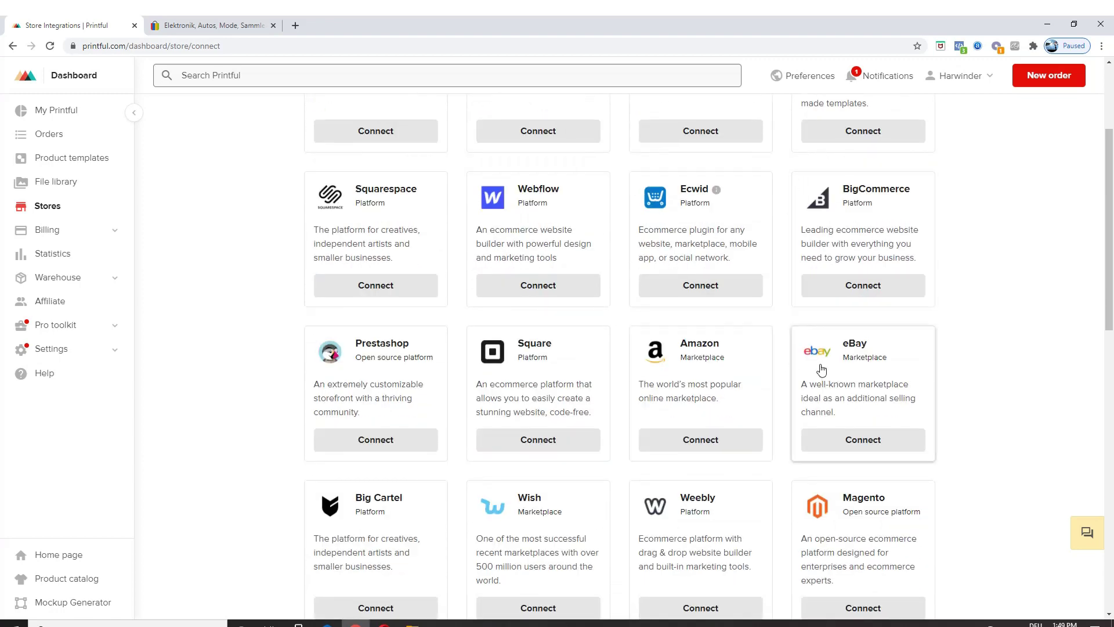
pyautogui.scroll(-1, 814, 386)
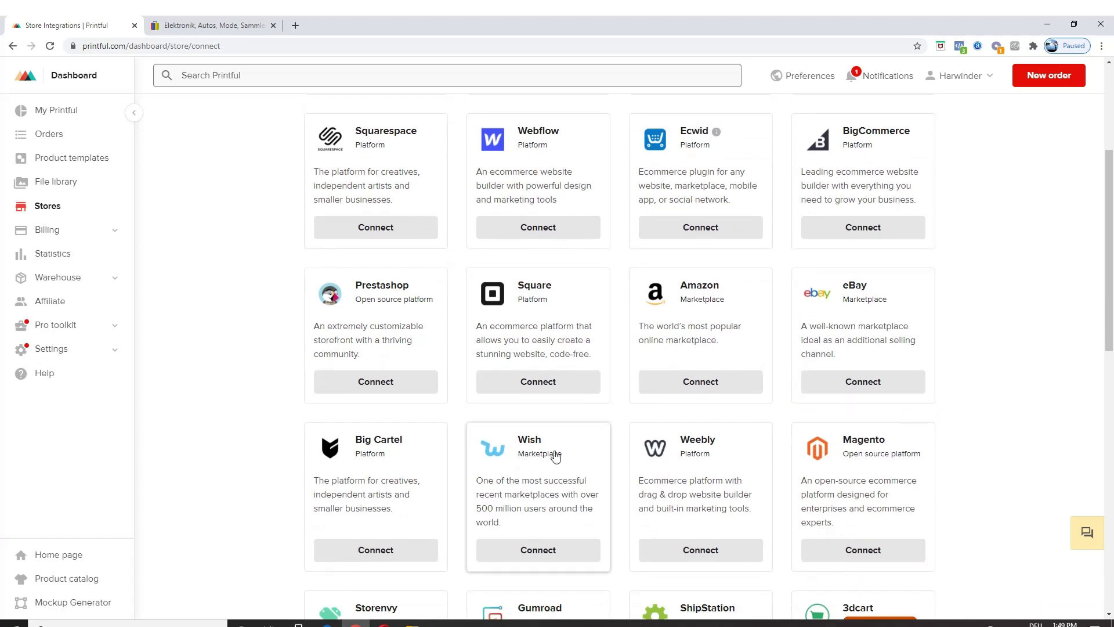
pyautogui.scroll(-1, 777, 452)
pyautogui.scroll(-1, 580, 465)
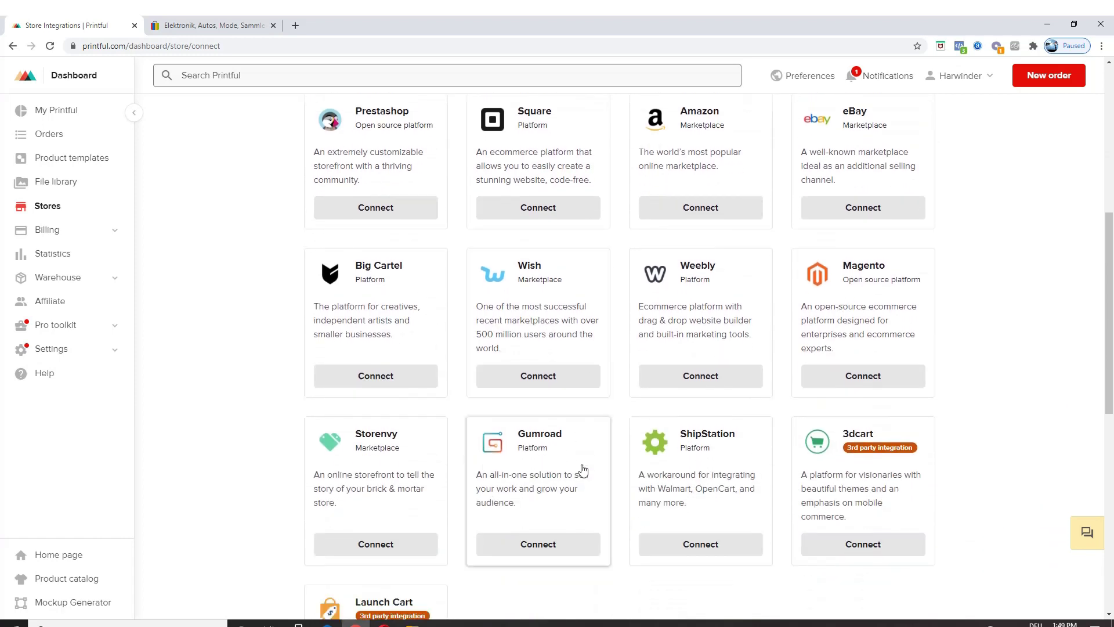
pyautogui.scroll(-2, 853, 454)
pyautogui.scroll(5, 853, 454)
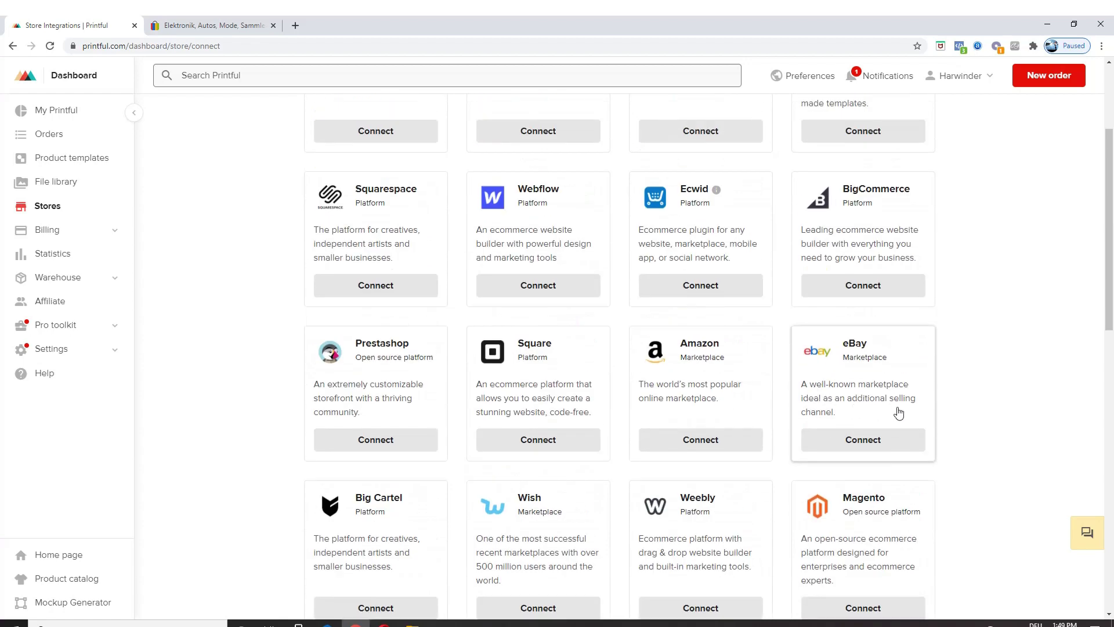
pyautogui.click(881, 443)
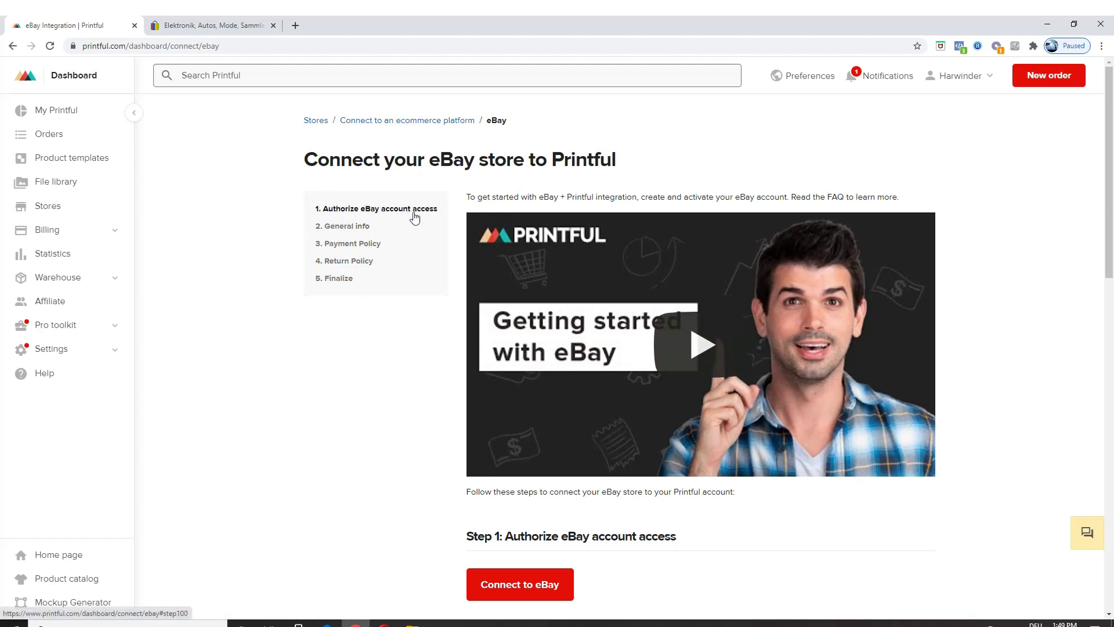
# Step: Check the eBay tab, review Printful's eBay connection steps, and start the eBay authorization
pyautogui.click(213, 26)
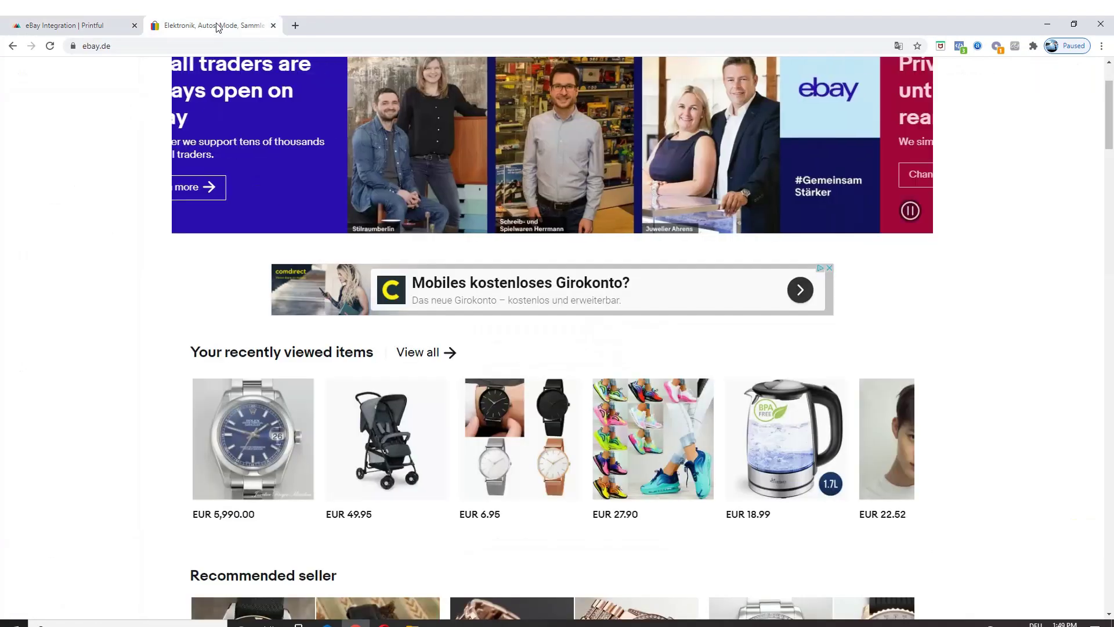
pyautogui.scroll(1, 815, 82)
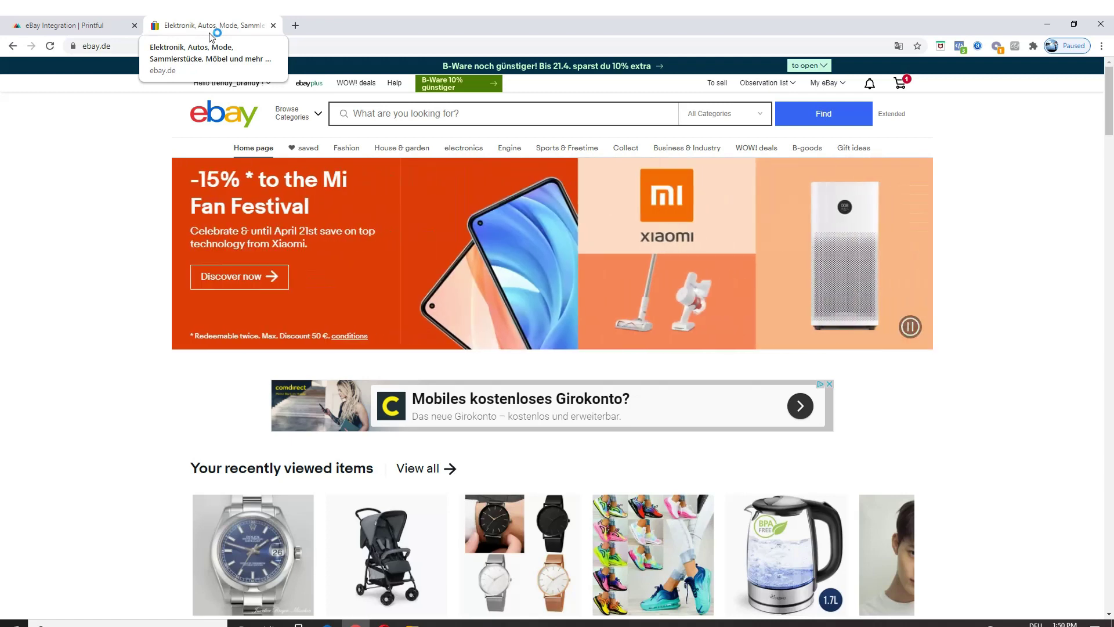
pyautogui.click(90, 22)
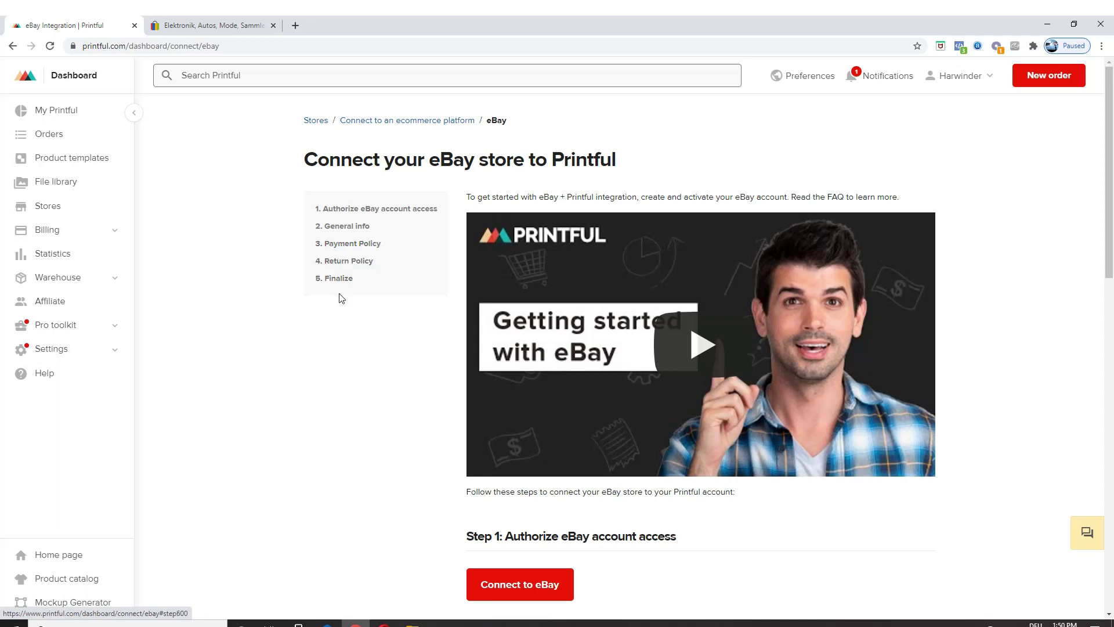
pyautogui.scroll(-2, 360, 290)
pyautogui.scroll(-4, 383, 293)
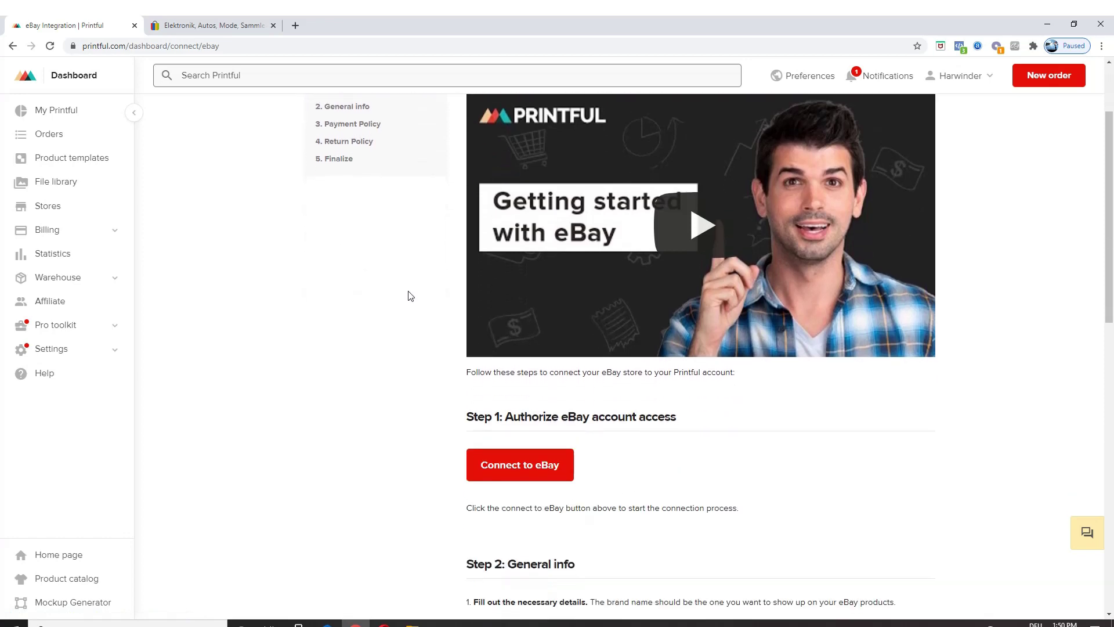
pyautogui.scroll(-1, 578, 239)
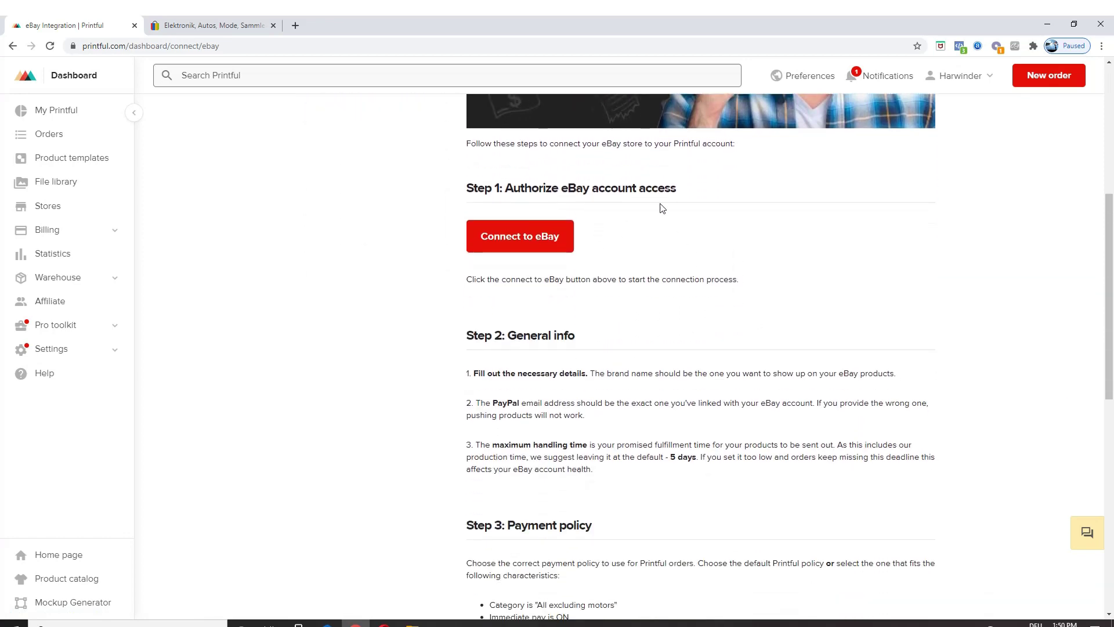
pyautogui.scroll(-1, 603, 290)
pyautogui.scroll(-2, 607, 307)
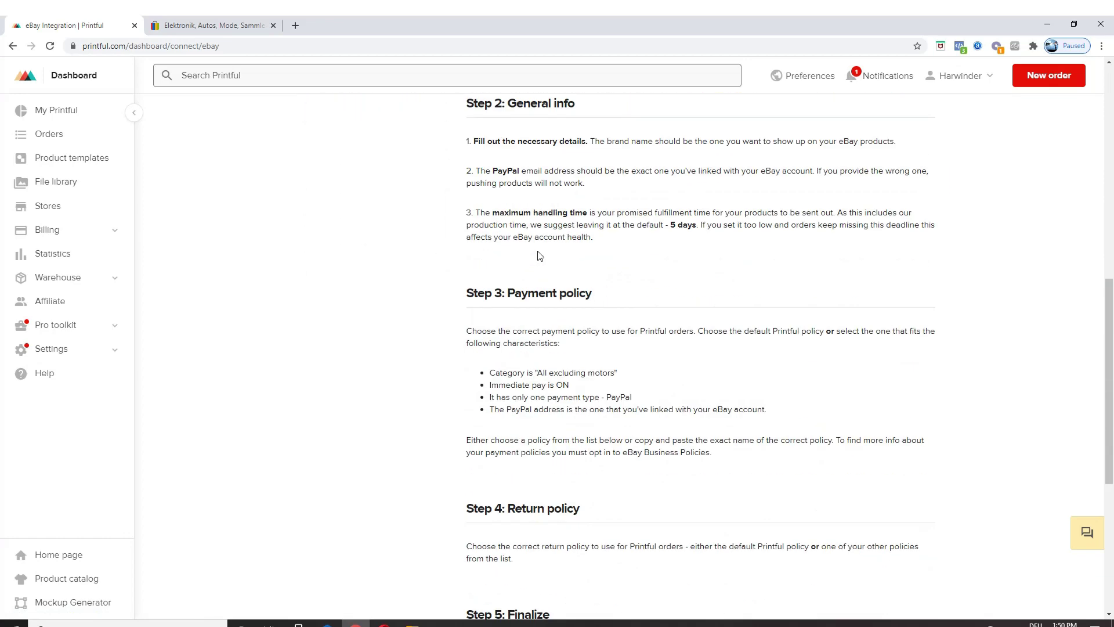
pyautogui.scroll(4, 538, 273)
pyautogui.click(505, 297)
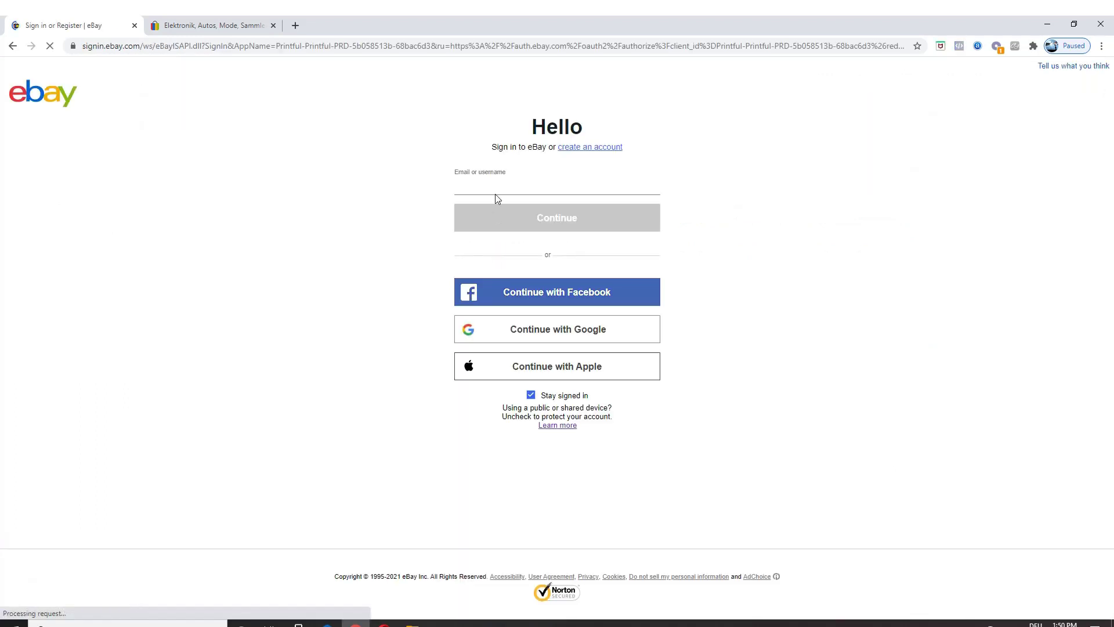
# Step: Sign in with the eBay account's username and password and agree to grant Printful access
pyautogui.click(505, 188)
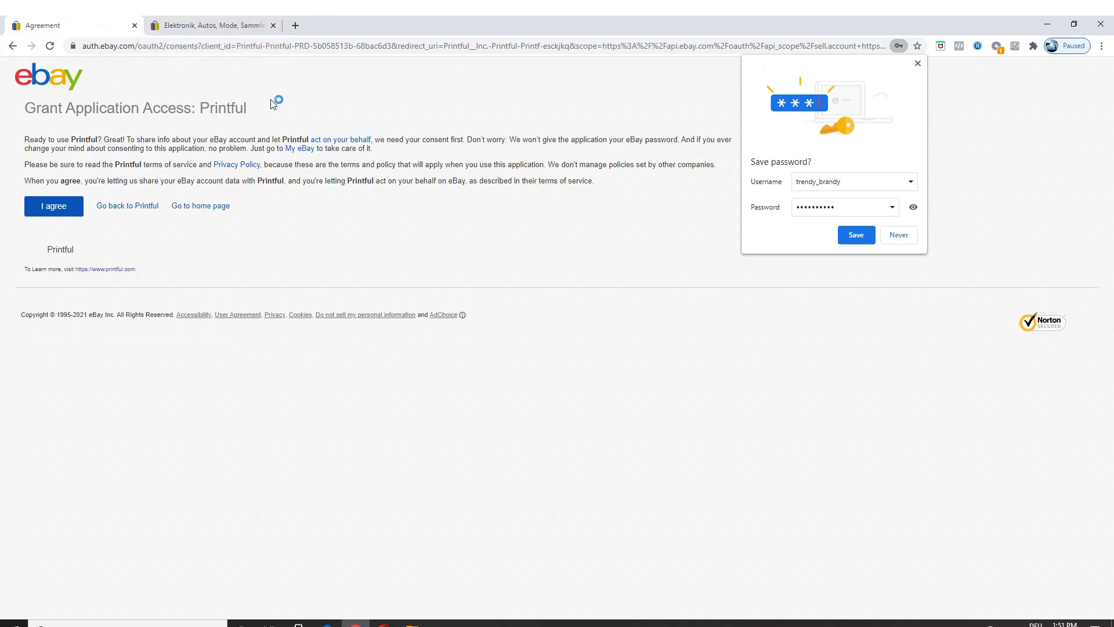
pyautogui.click(46, 211)
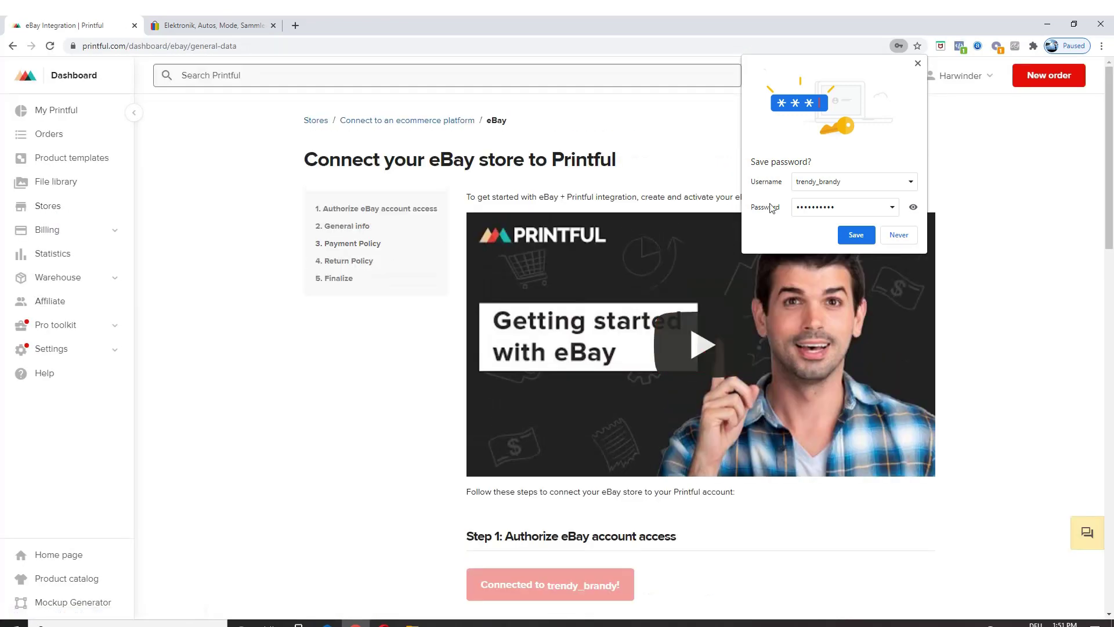
# Step: Save the eBay login in the browser and bring the Step 2 General info form into view
pyautogui.click(855, 233)
pyautogui.scroll(-5, 806, 268)
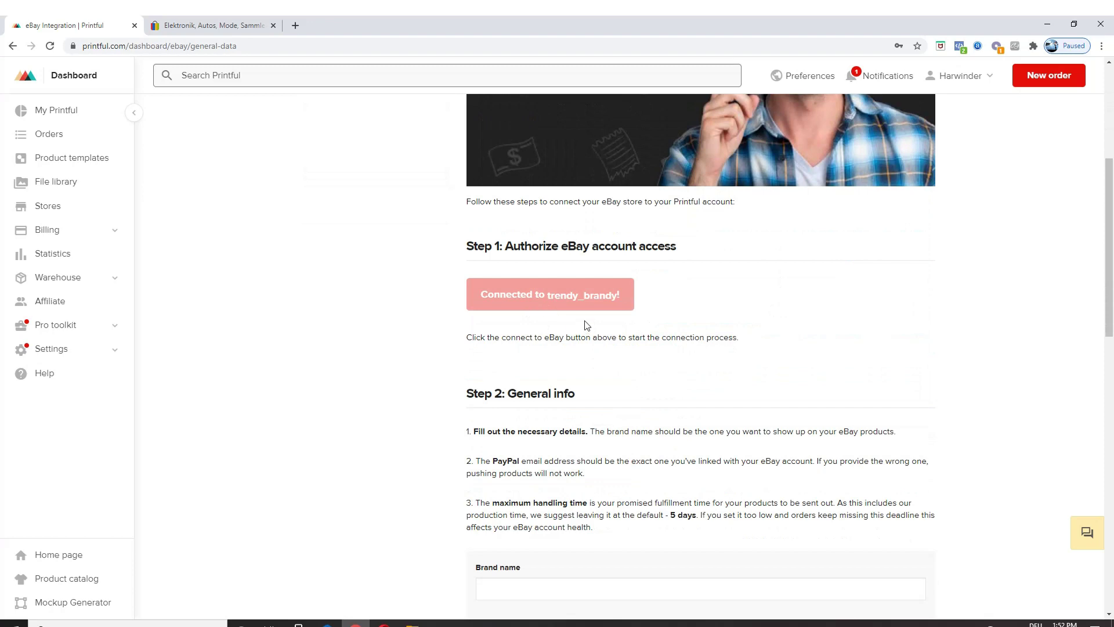
pyautogui.scroll(4, 583, 322)
pyautogui.scroll(2, 532, 355)
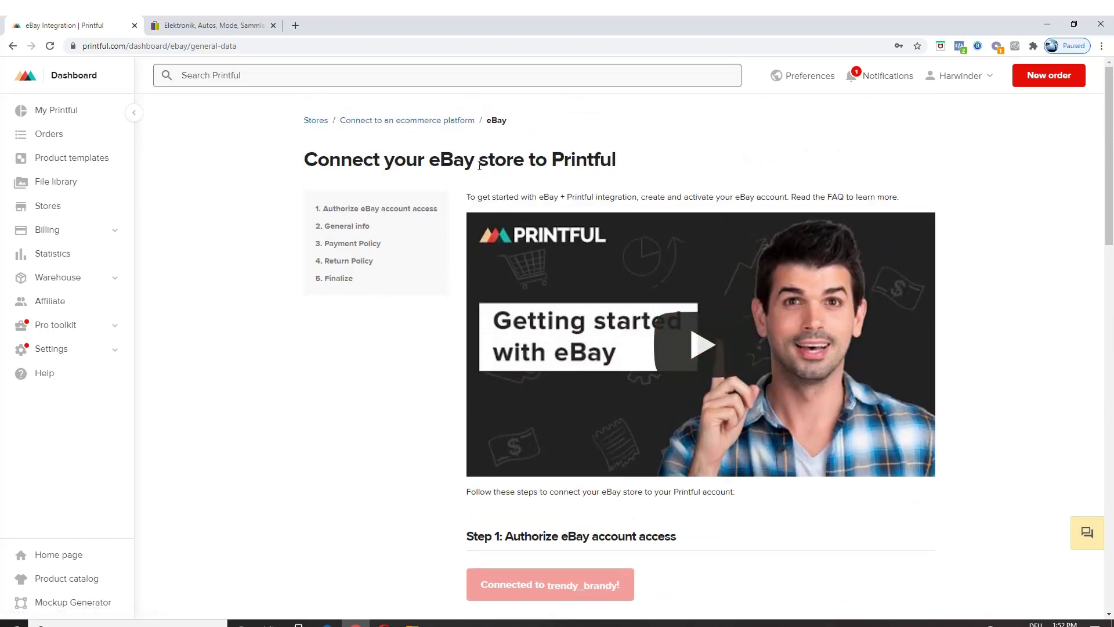
pyautogui.scroll(-1, 571, 237)
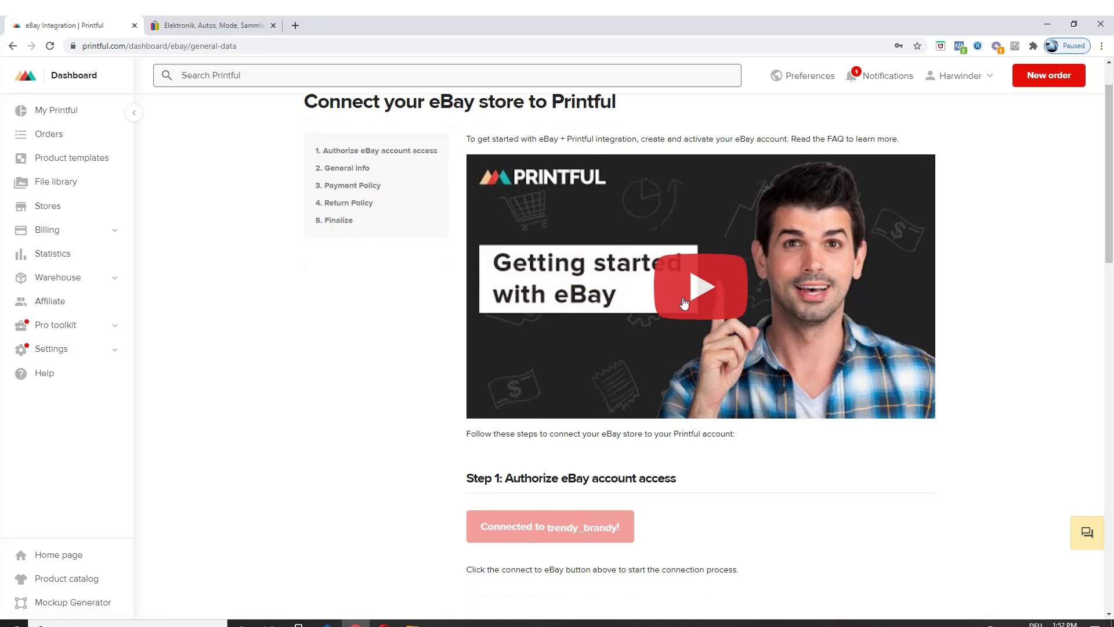
pyautogui.scroll(-1, 677, 287)
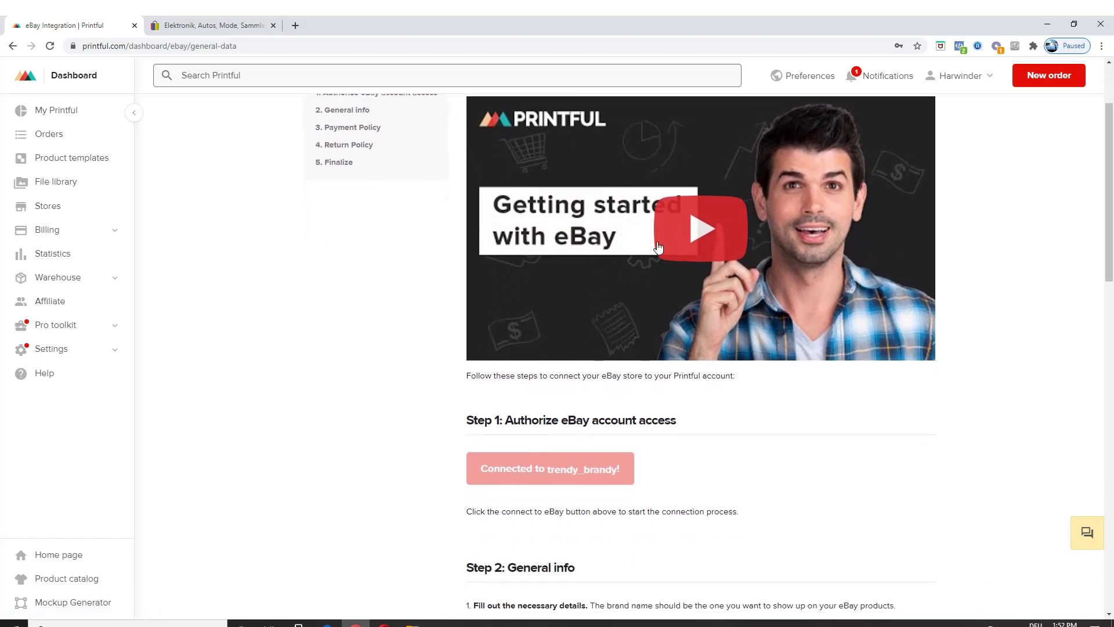
pyautogui.scroll(-4, 667, 290)
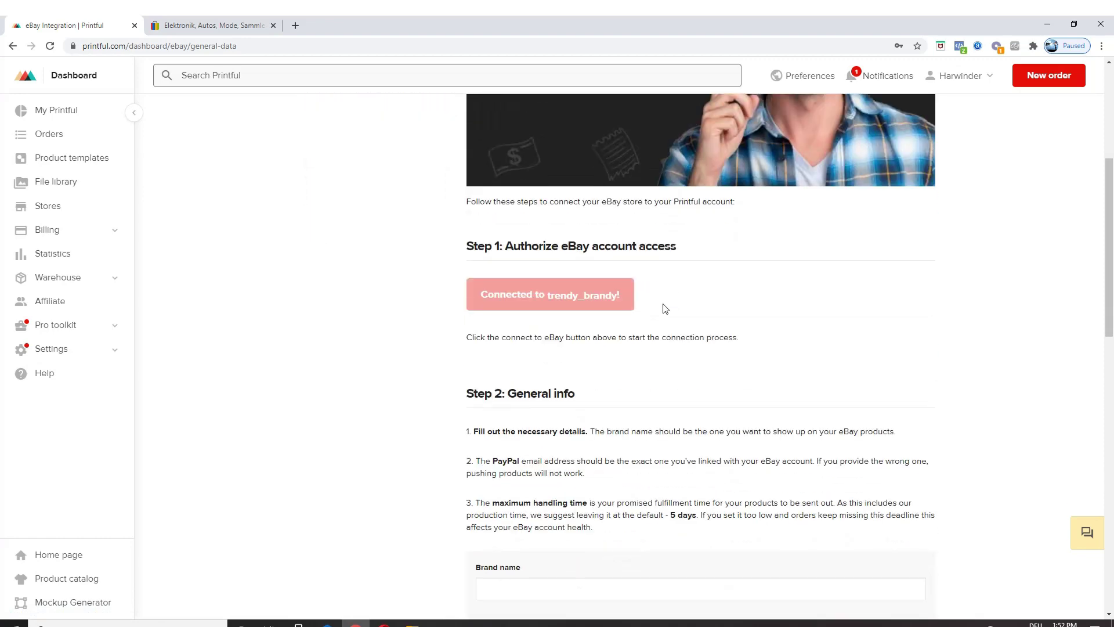
pyautogui.scroll(-1, 485, 371)
pyautogui.scroll(-2, 477, 341)
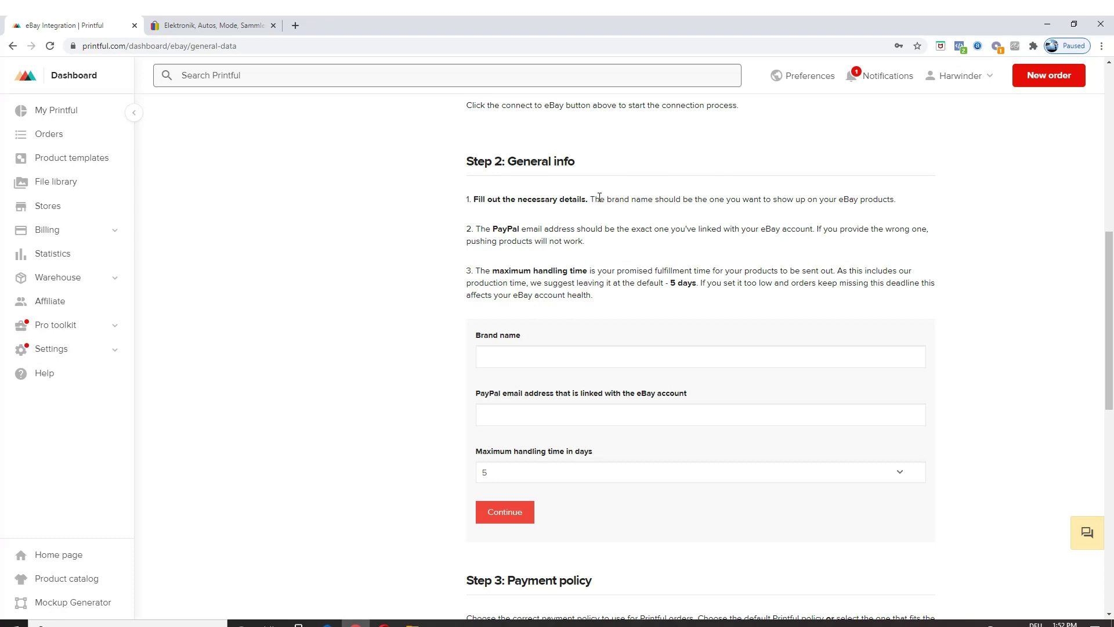
# Step: Highlight the PayPal email wording in the General info instructions
pyautogui.doubleClick(503, 232)
pyautogui.moveTo(498, 232); pyautogui.dragTo(543, 233)
pyautogui.moveTo(543, 232); pyautogui.dragTo(550, 233)
# Step: Enter brand name 'trendy_brandy' and the seller's PayPal email address
pyautogui.click(493, 357)
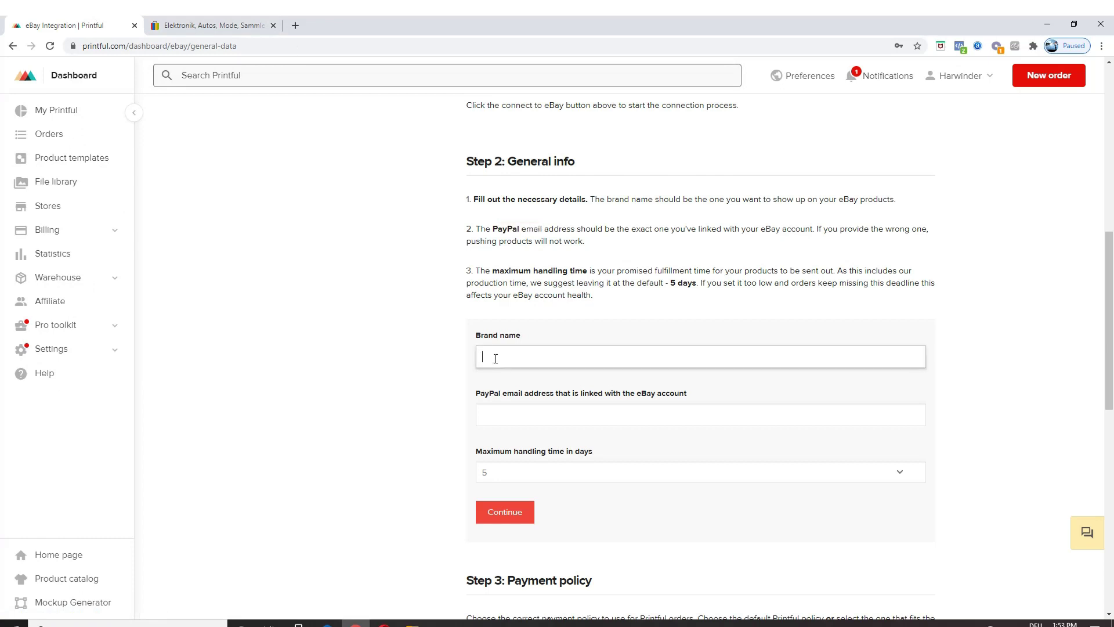
pyautogui.write('trendy_brandy')
pyautogui.click(501, 422)
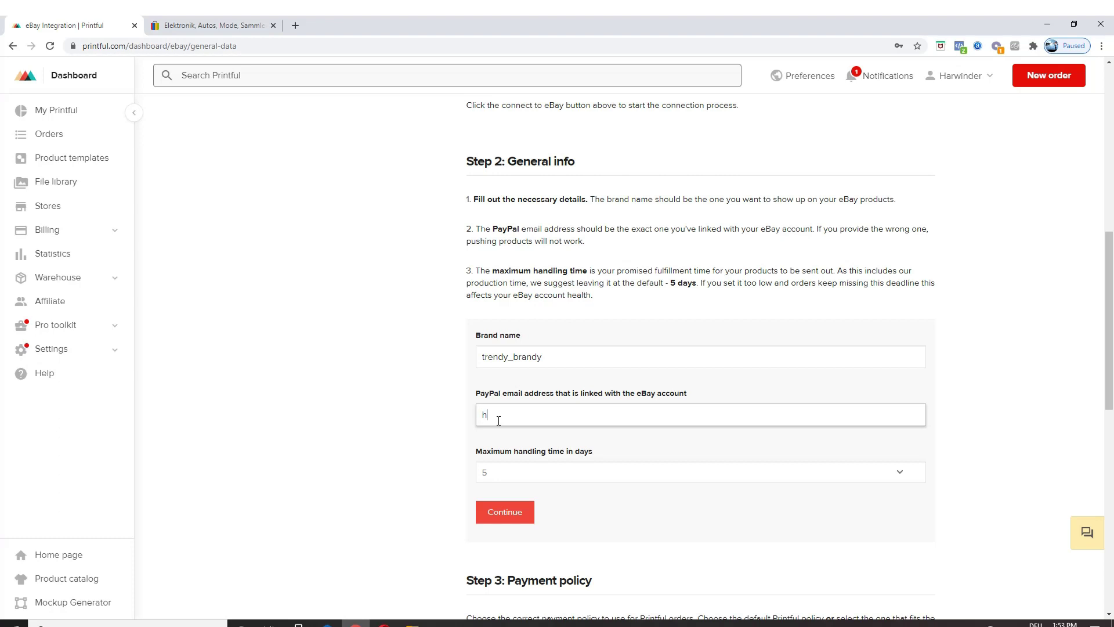
# Step: Set maximum handling time to 15 days and submit the general info
pyautogui.click(556, 473)
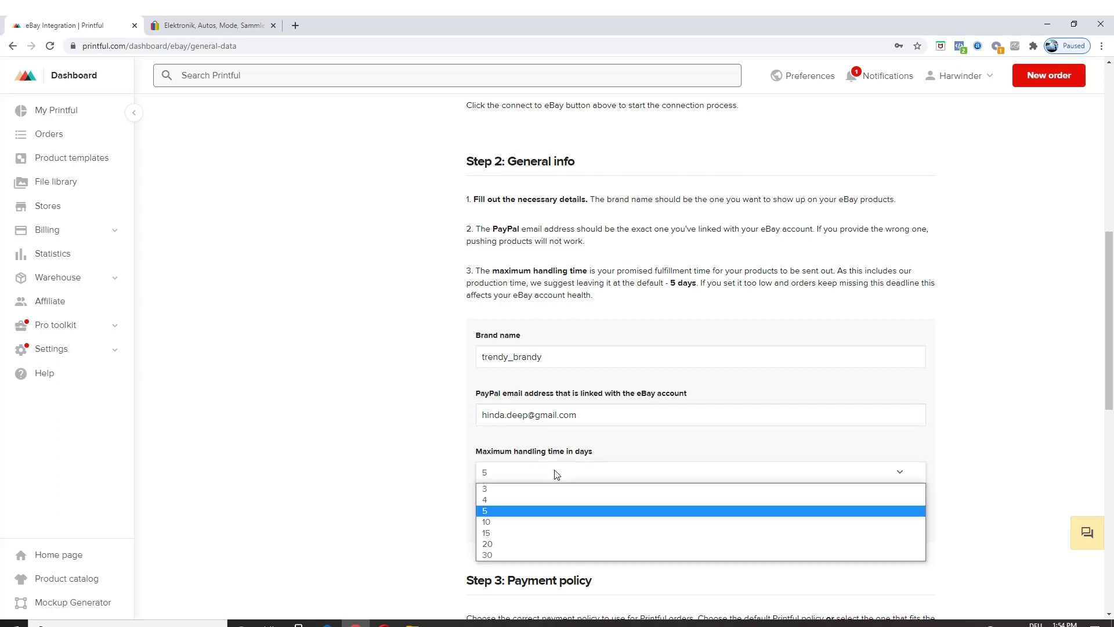
pyautogui.click(547, 532)
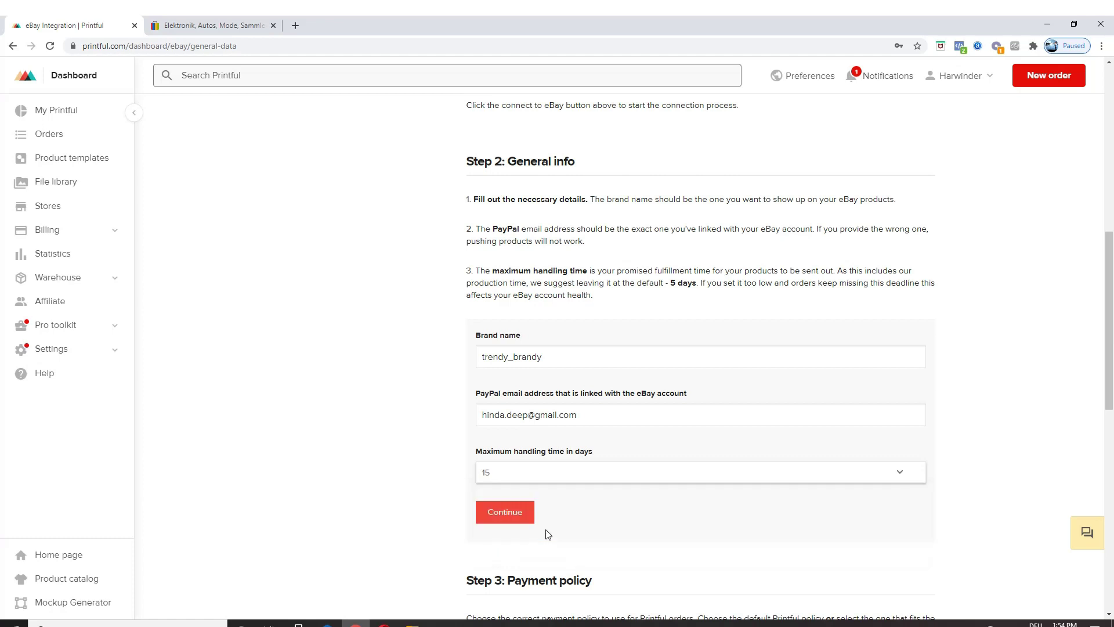
pyautogui.click(538, 479)
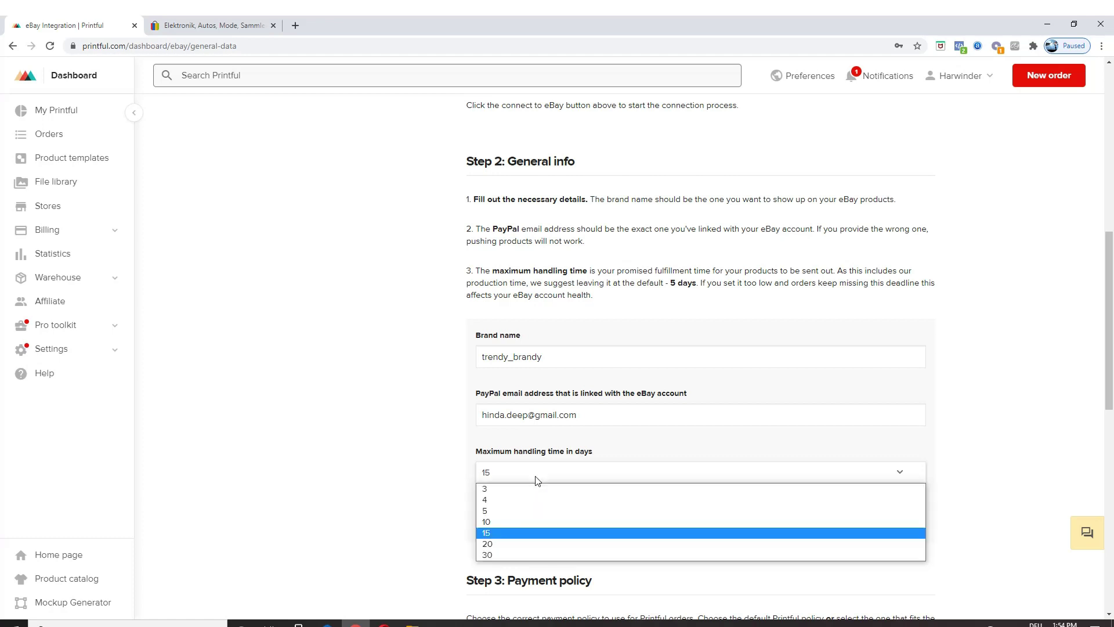
pyautogui.click(569, 532)
pyautogui.scroll(-1, 565, 525)
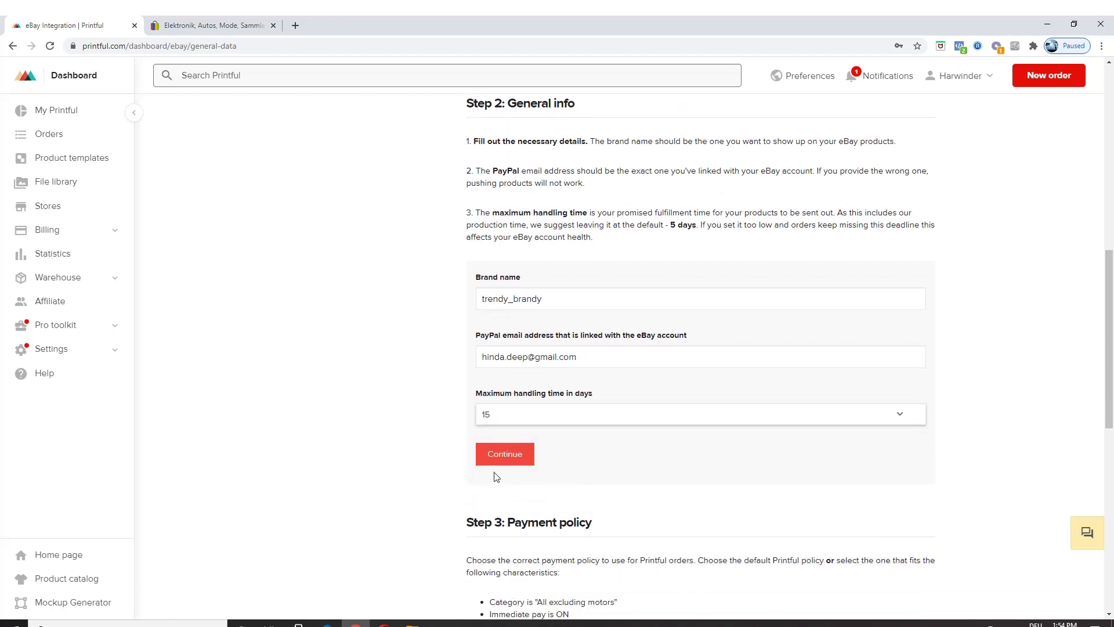
pyautogui.click(489, 454)
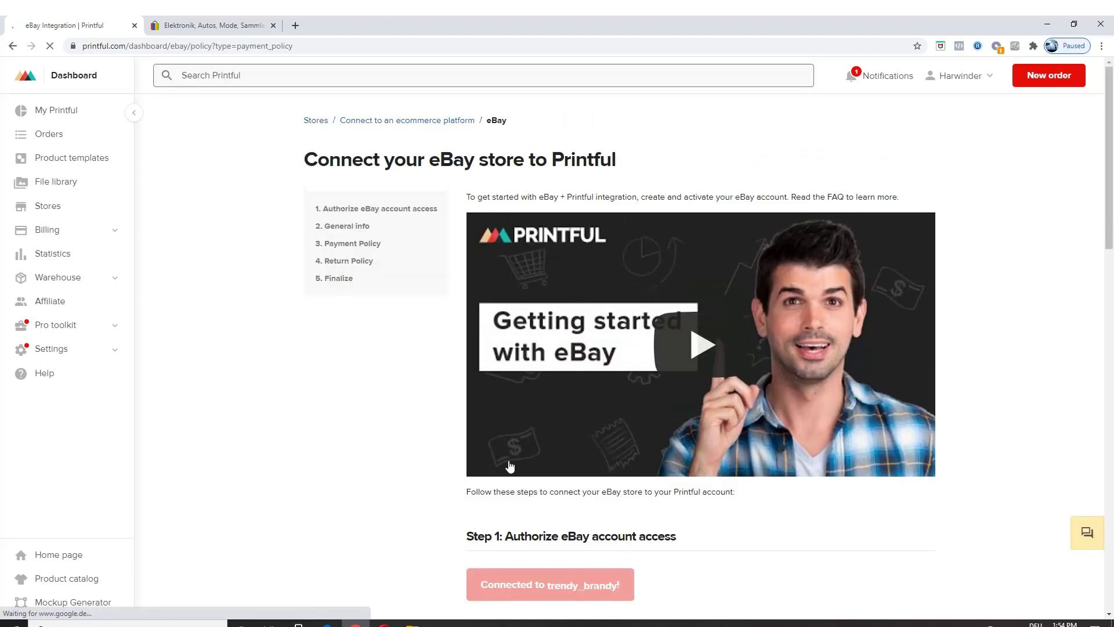
# Step: Select '- Printful Payment Policy -' in Step 3 and continue to the Return Policy step
pyautogui.scroll(-3, 490, 458)
pyautogui.scroll(-5, 609, 418)
pyautogui.scroll(-4, 648, 427)
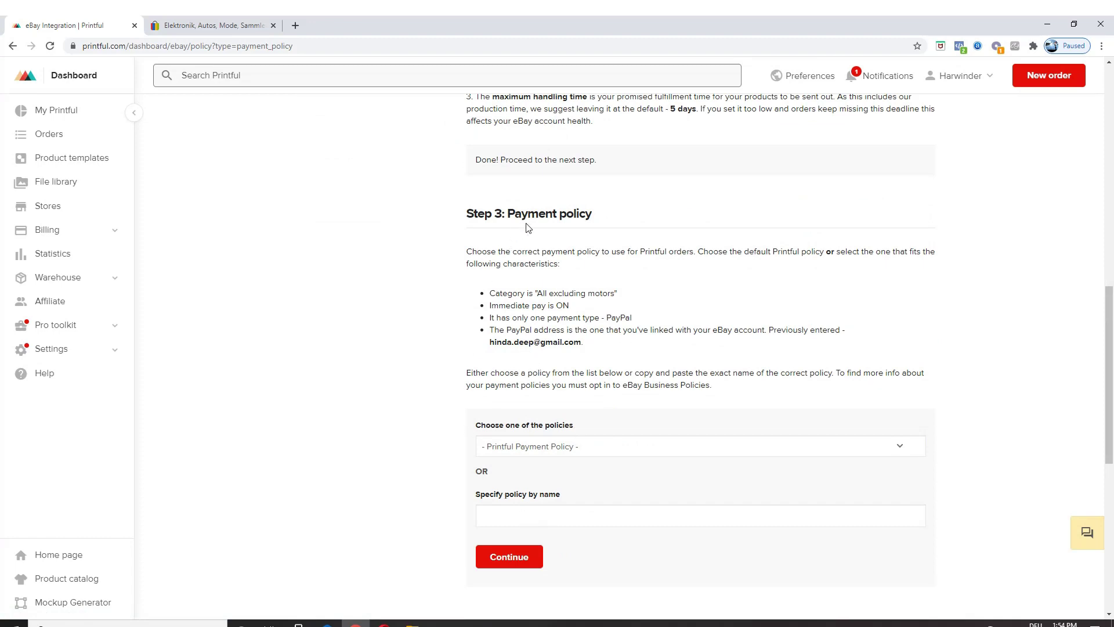
pyautogui.scroll(3, 530, 197)
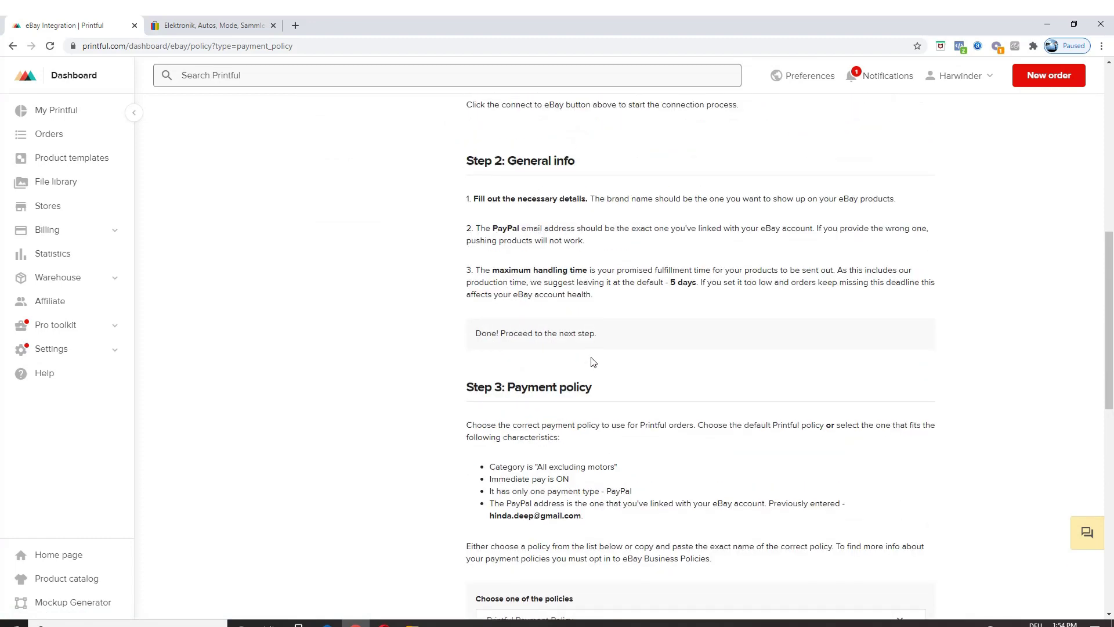
pyautogui.scroll(-3, 444, 259)
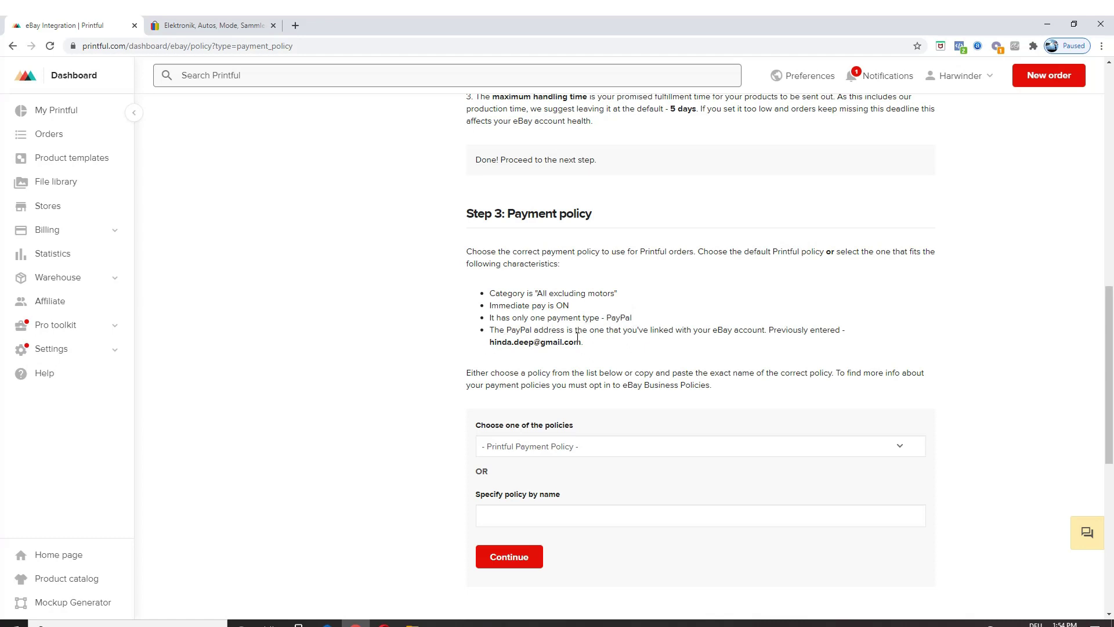
pyautogui.scroll(-2, 519, 363)
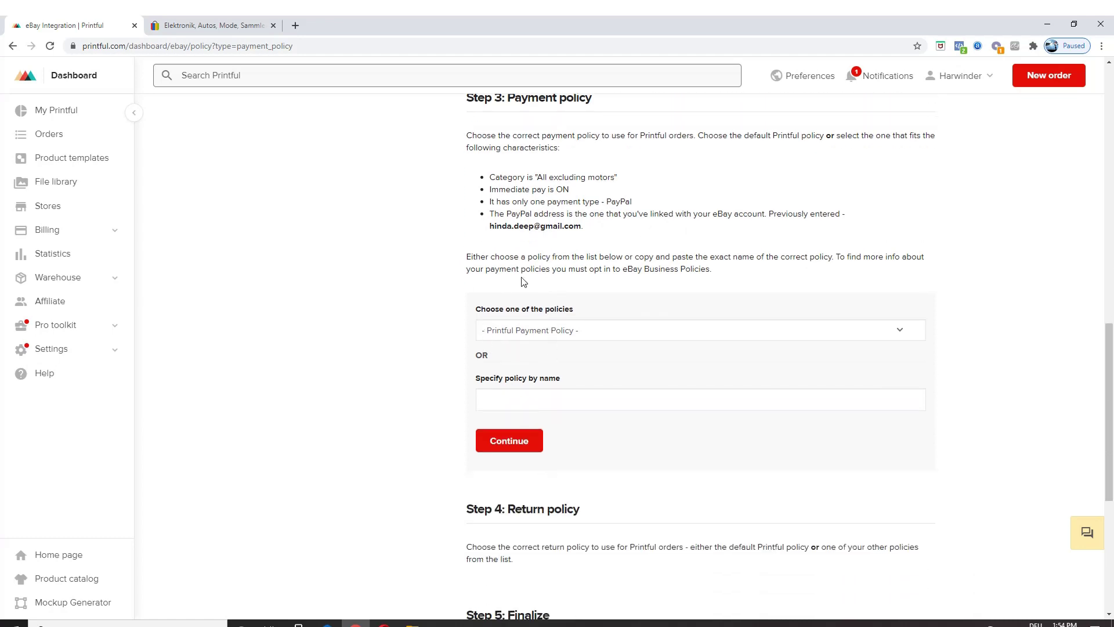
pyautogui.click(507, 331)
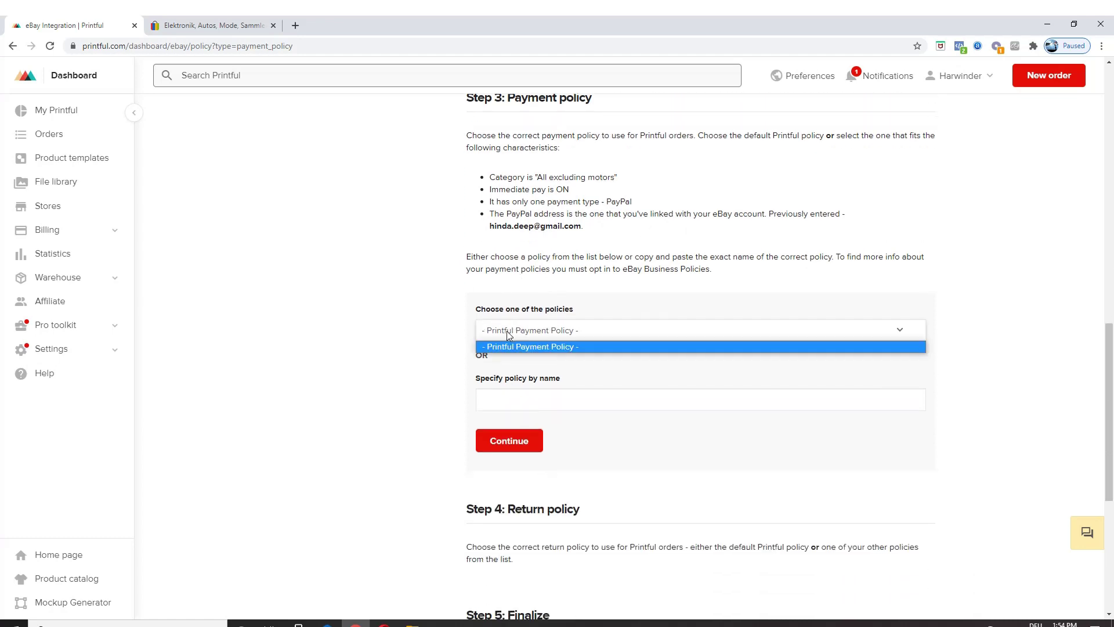
pyautogui.click(533, 346)
pyautogui.scroll(-1, 531, 352)
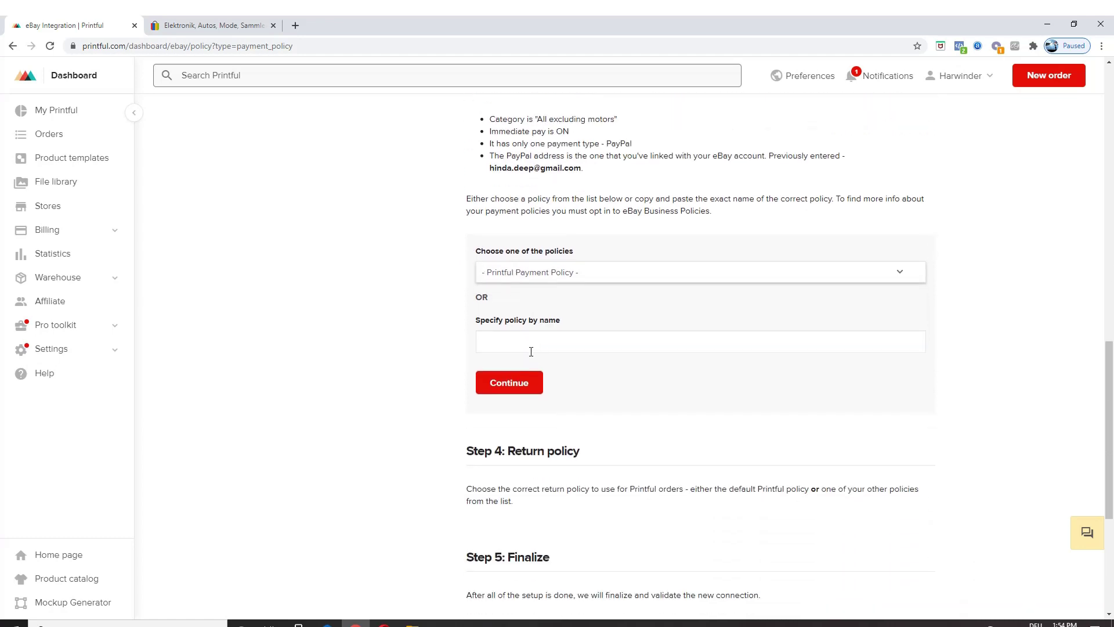
pyautogui.click(498, 341)
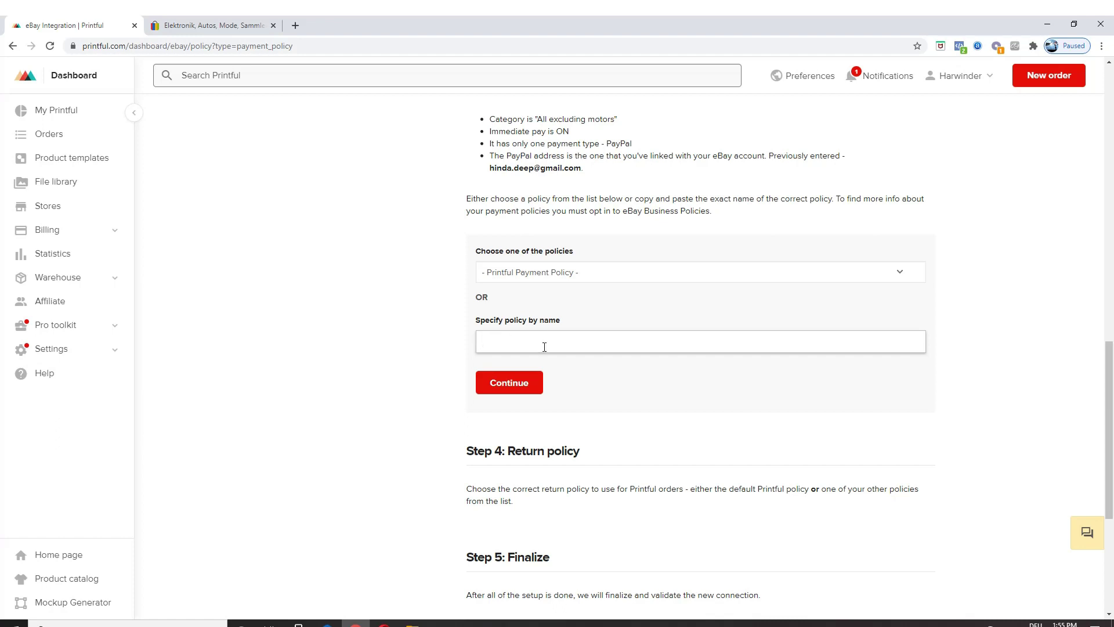
pyautogui.scroll(-2, 590, 383)
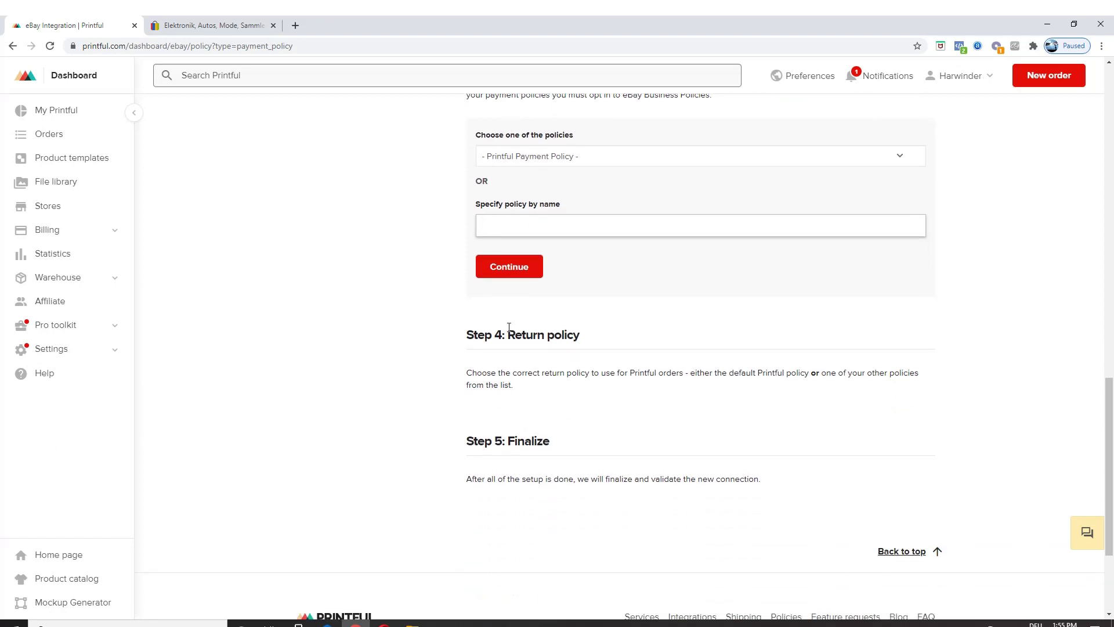
pyautogui.click(502, 273)
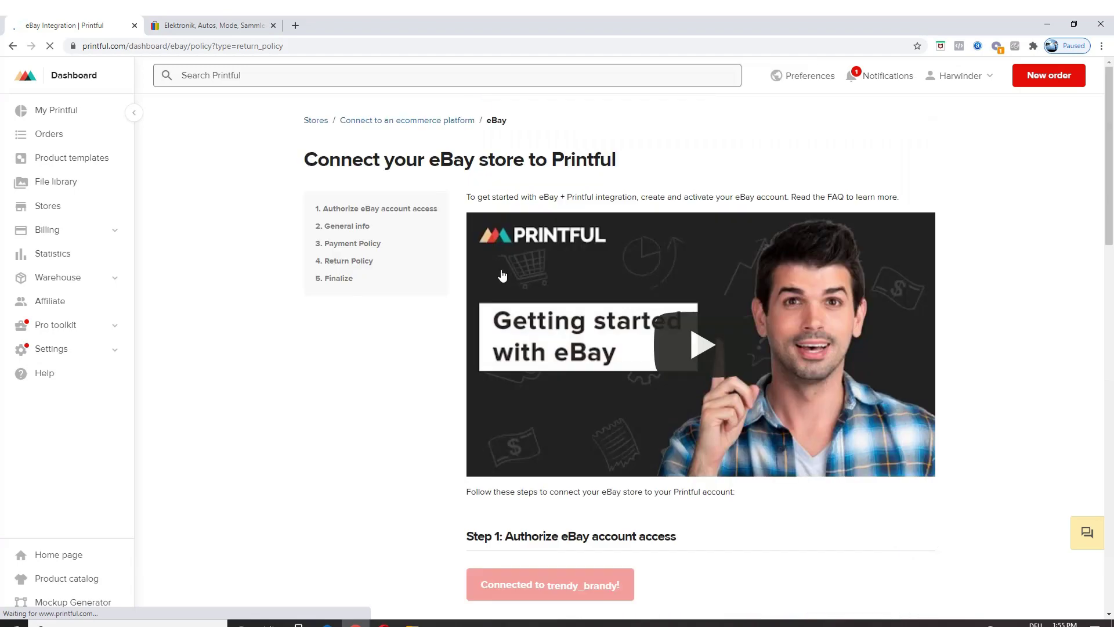
# Step: Keep '- Printful Return Policy -' and finish connecting the trendy_brandy eBay store
pyautogui.scroll(-2, 574, 329)
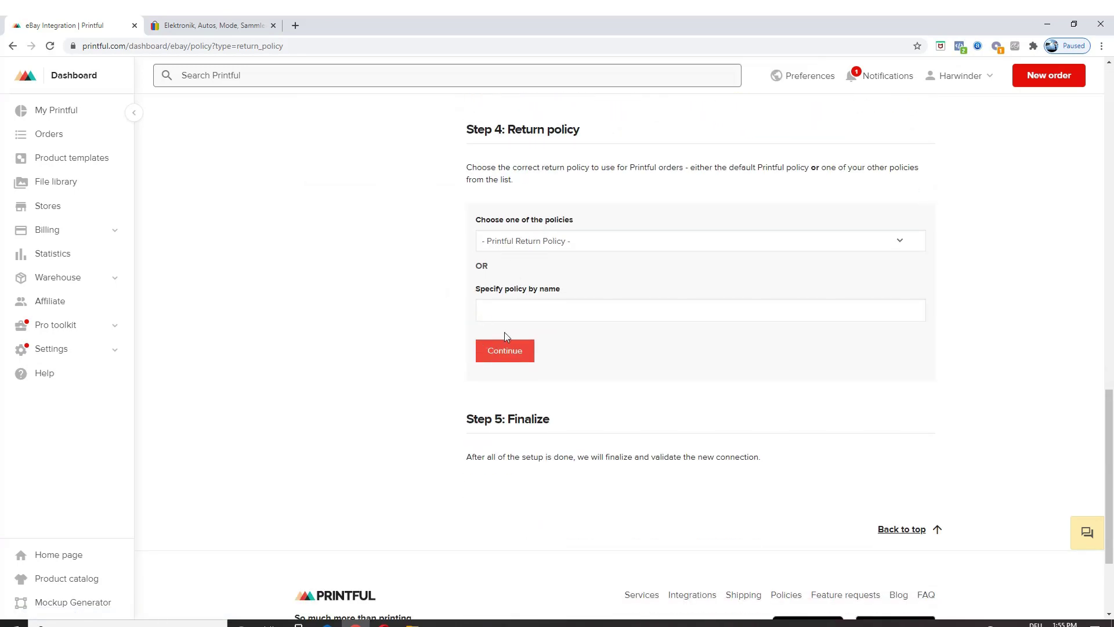
pyautogui.click(515, 311)
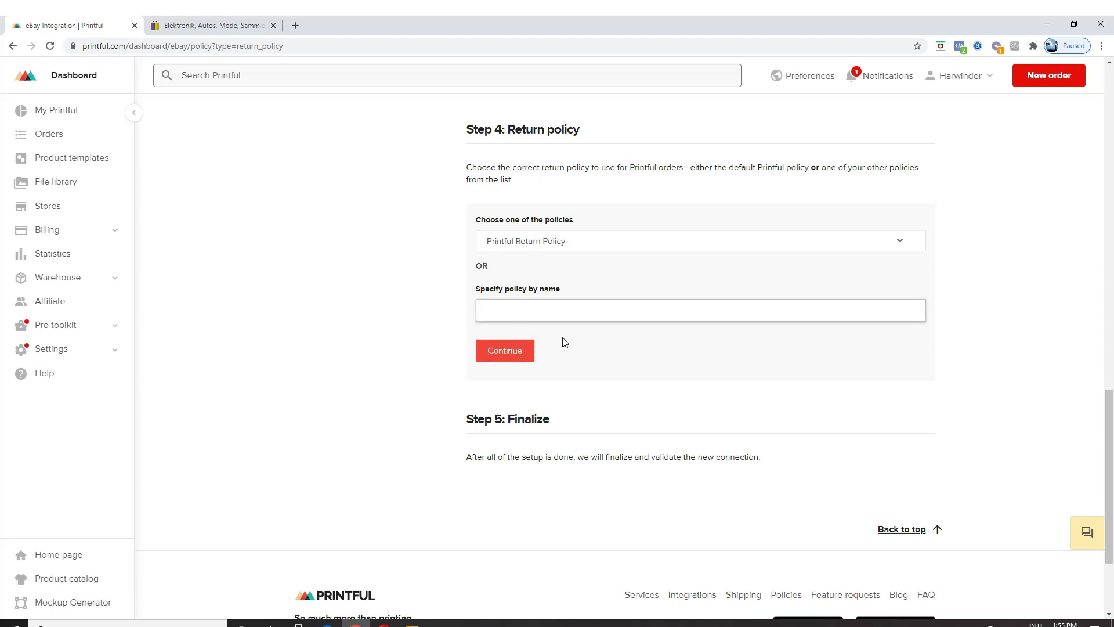
pyautogui.scroll(3, 562, 276)
pyautogui.scroll(-5, 574, 293)
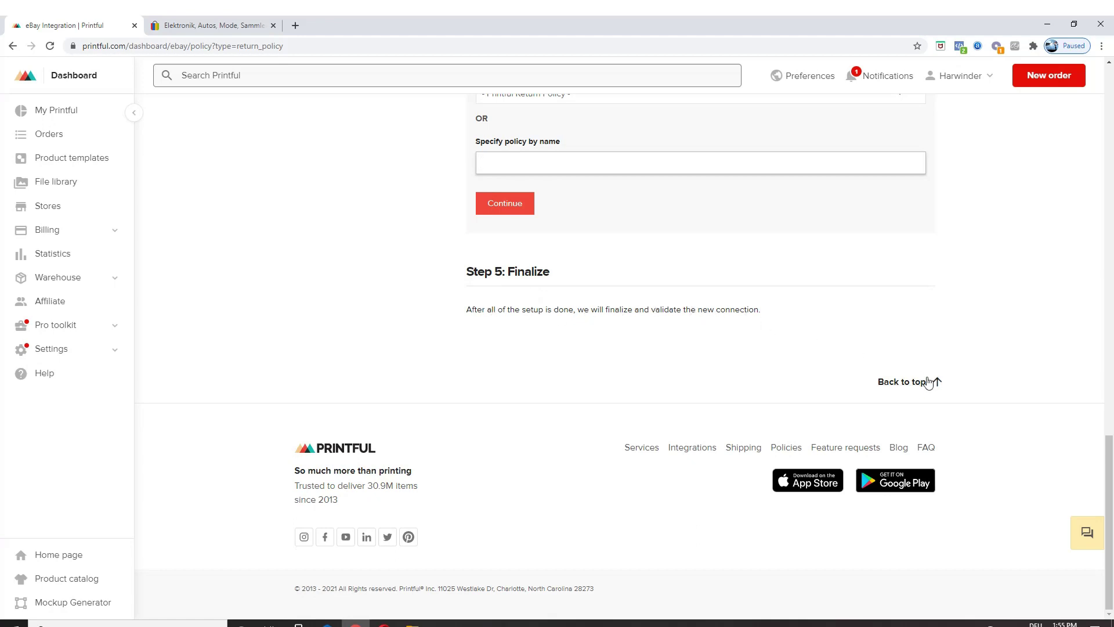
pyautogui.click(506, 210)
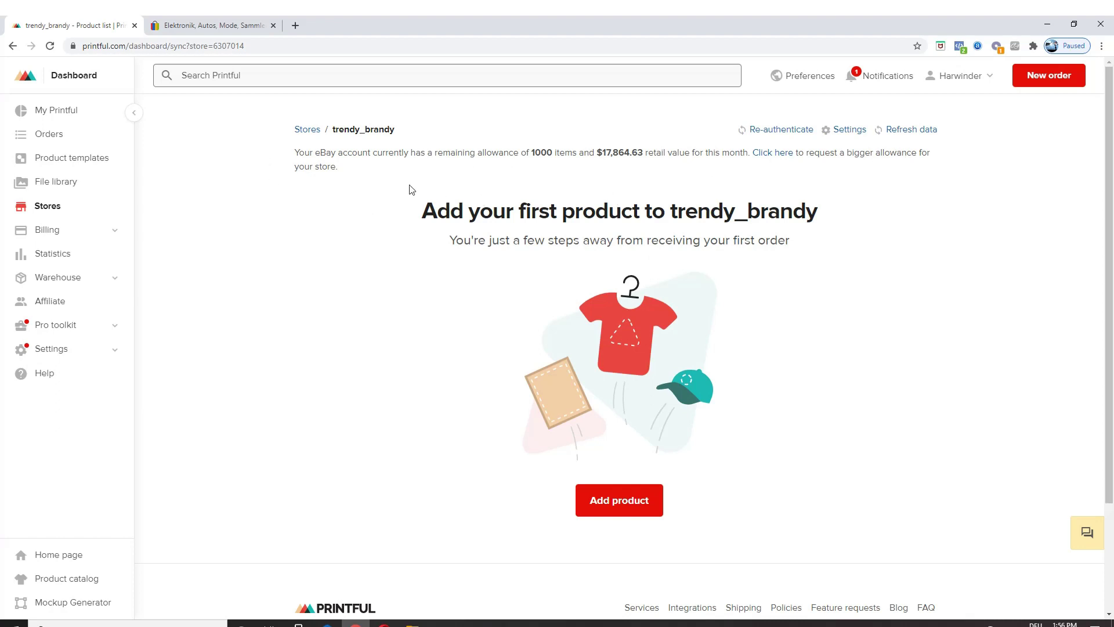
pyautogui.scroll(-1, 259, 192)
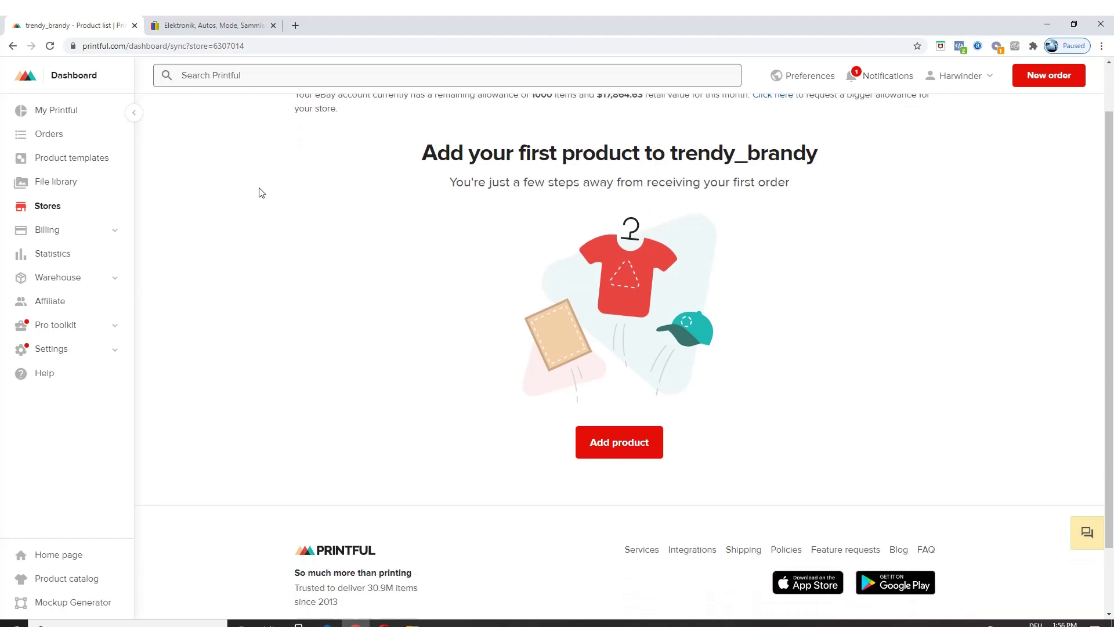
pyautogui.scroll(1, 191, 174)
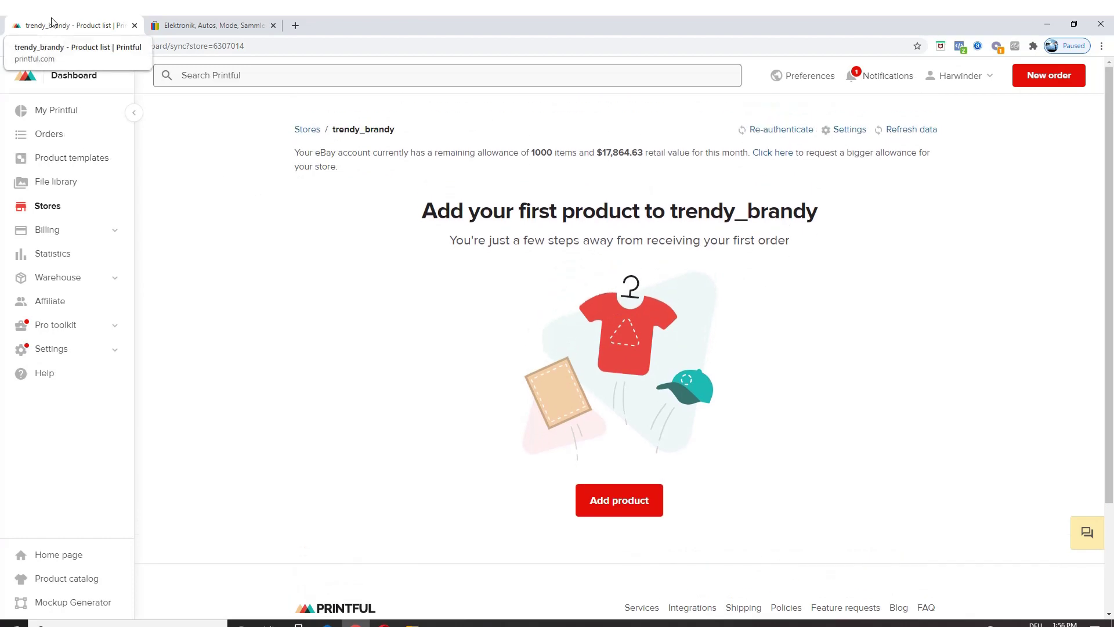
pyautogui.click(232, 26)
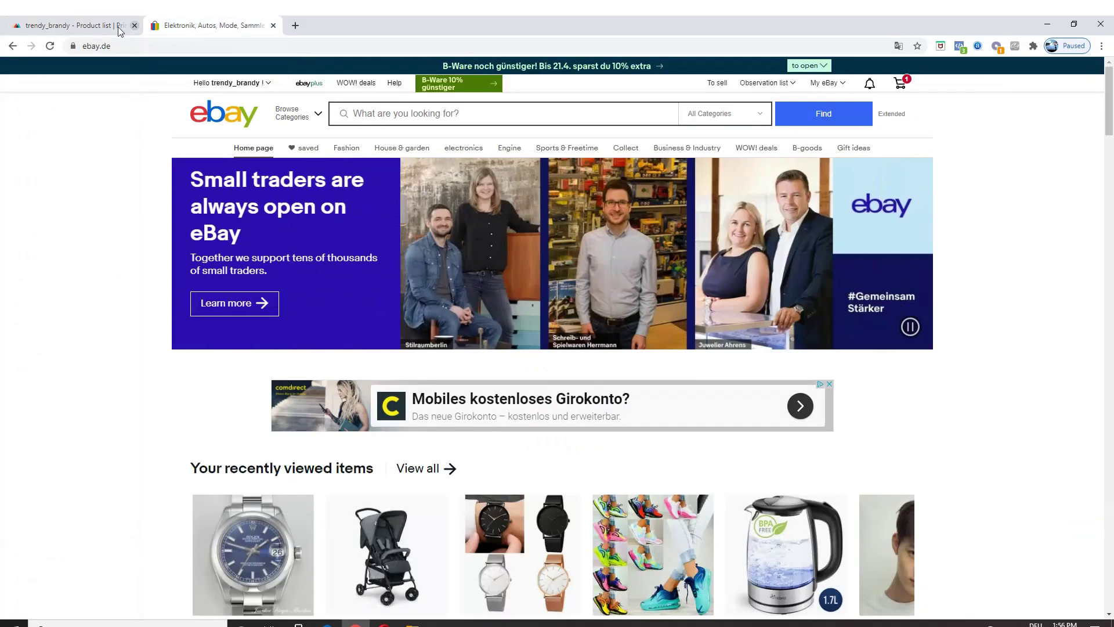
pyautogui.click(51, 26)
pyautogui.click(194, 26)
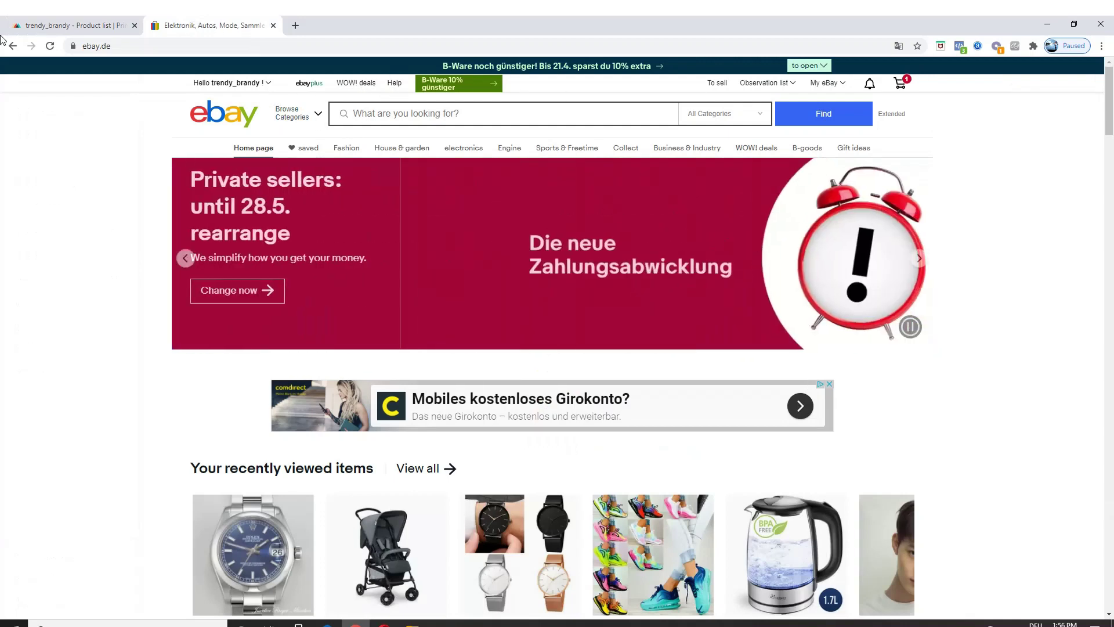
pyautogui.click(55, 25)
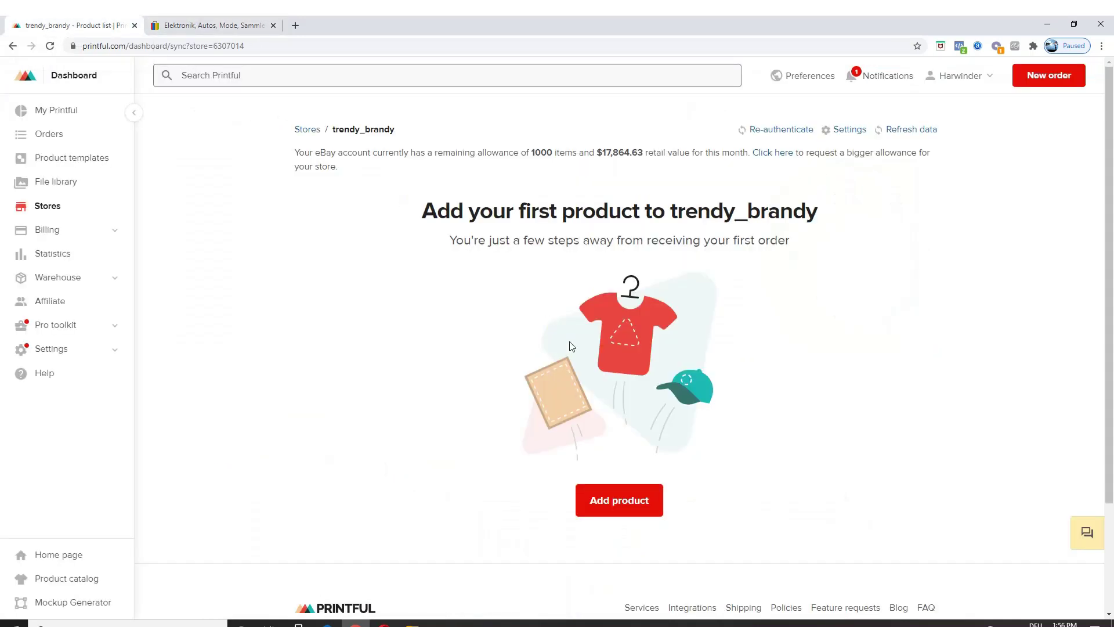
# Step: Add a product from the Short-Sleeve Unisex T-Shirt saved template
pyautogui.click(621, 504)
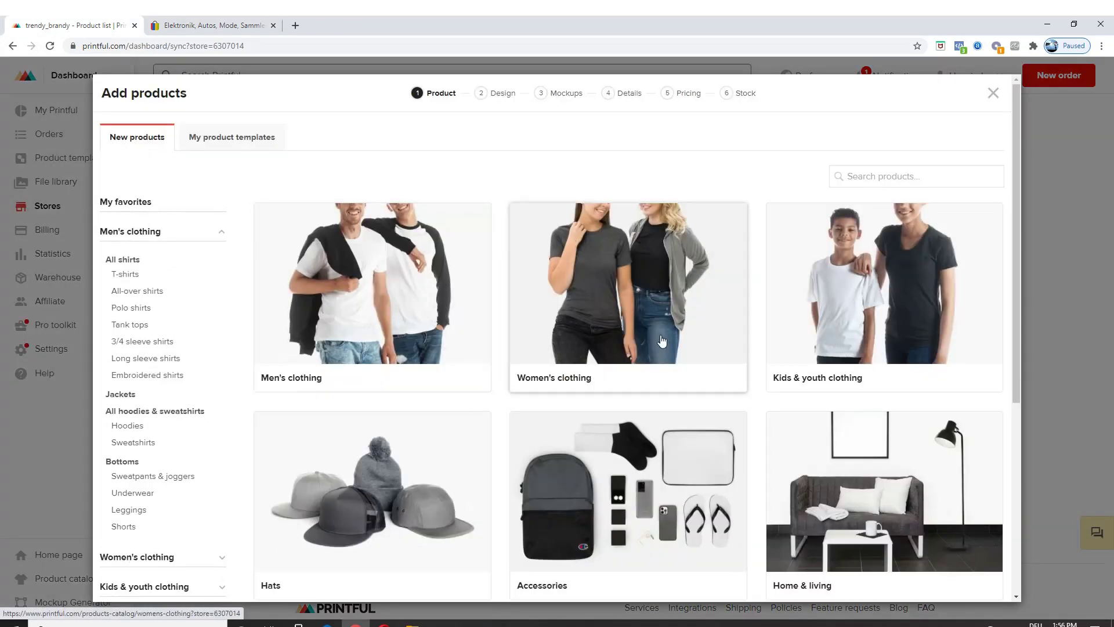
pyautogui.click(389, 284)
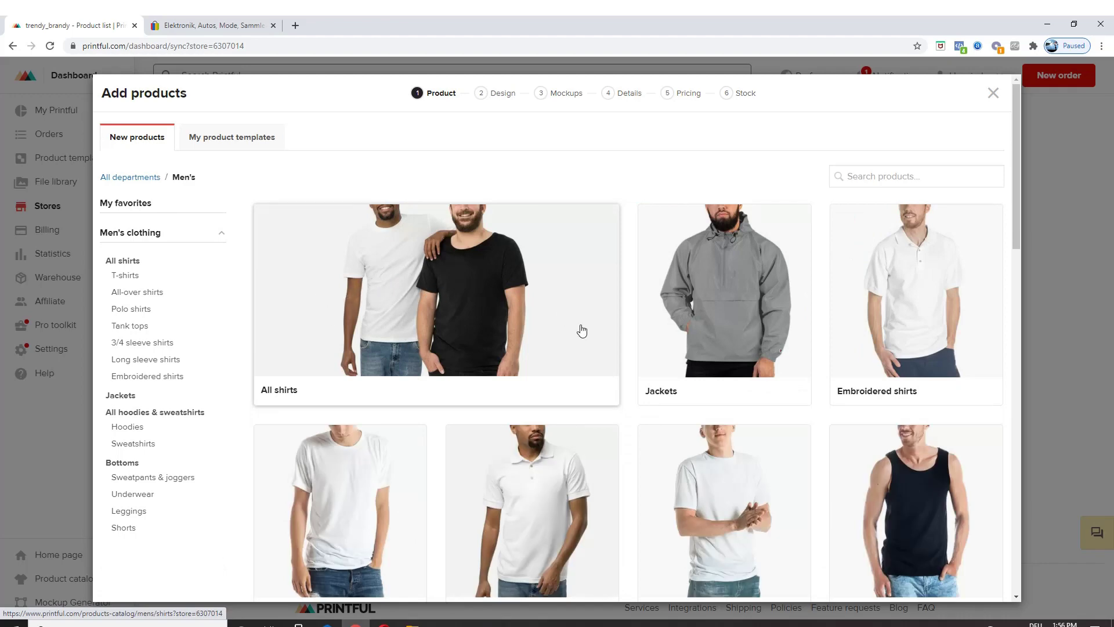
pyautogui.scroll(-2, 579, 325)
pyautogui.click(351, 399)
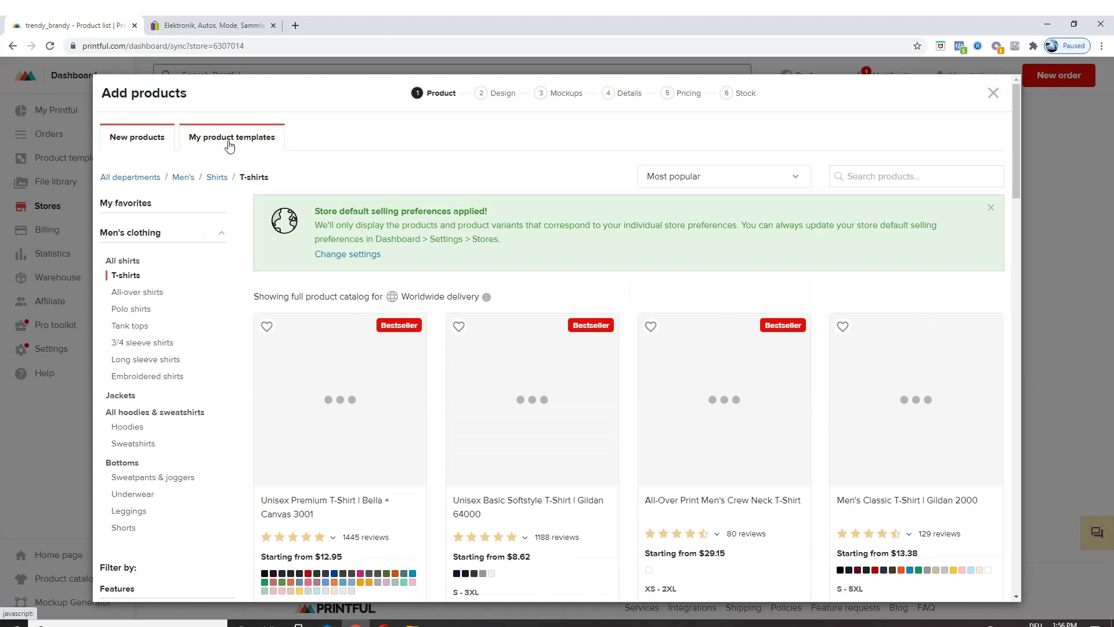
pyautogui.click(230, 145)
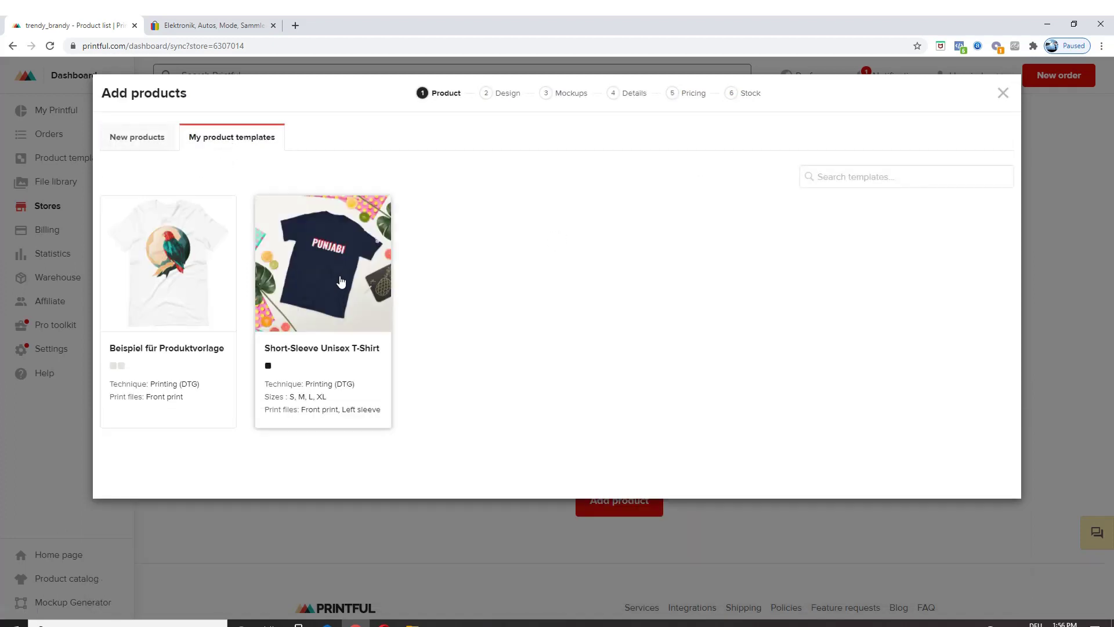
pyautogui.click(342, 277)
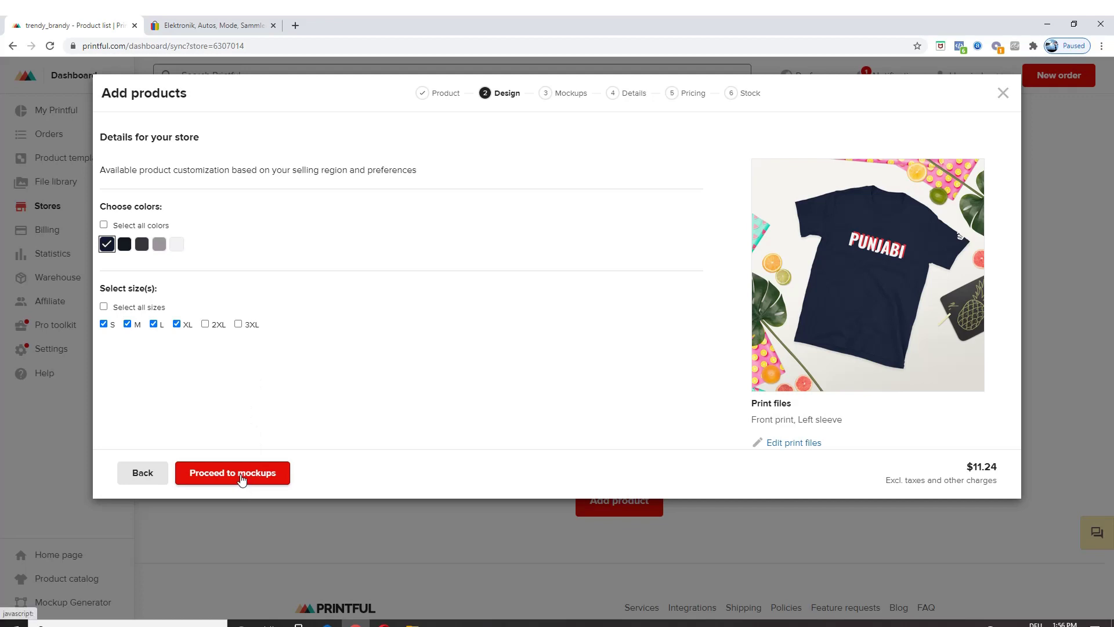
# Step: Add White, Dark Heather and Sport Grey colours and proceed to mockups
pyautogui.click(175, 246)
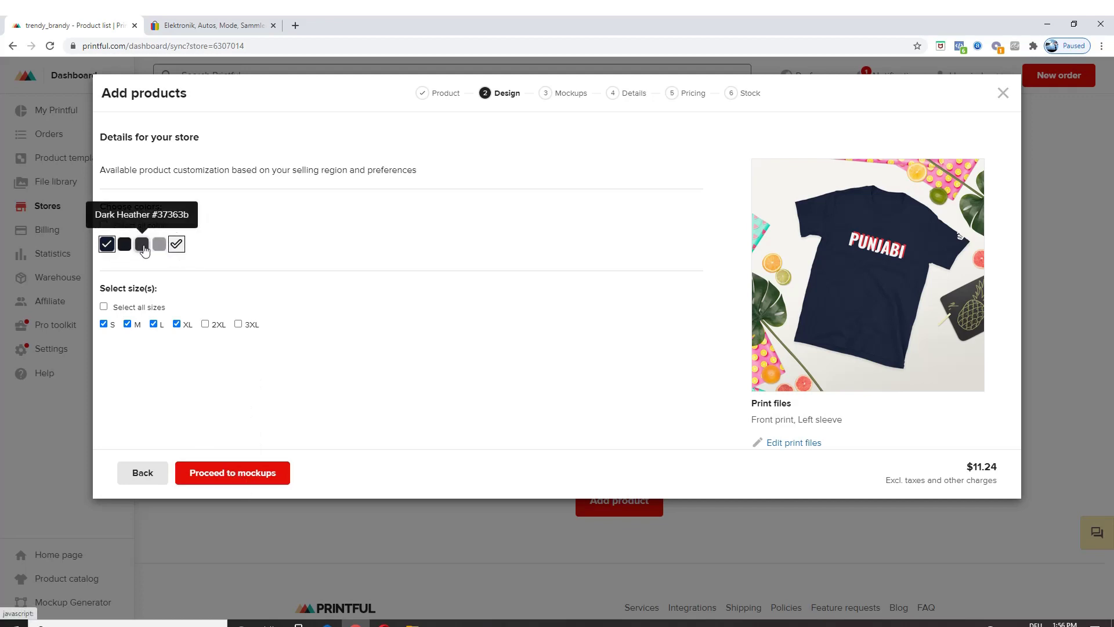
pyautogui.click(142, 245)
pyautogui.click(159, 245)
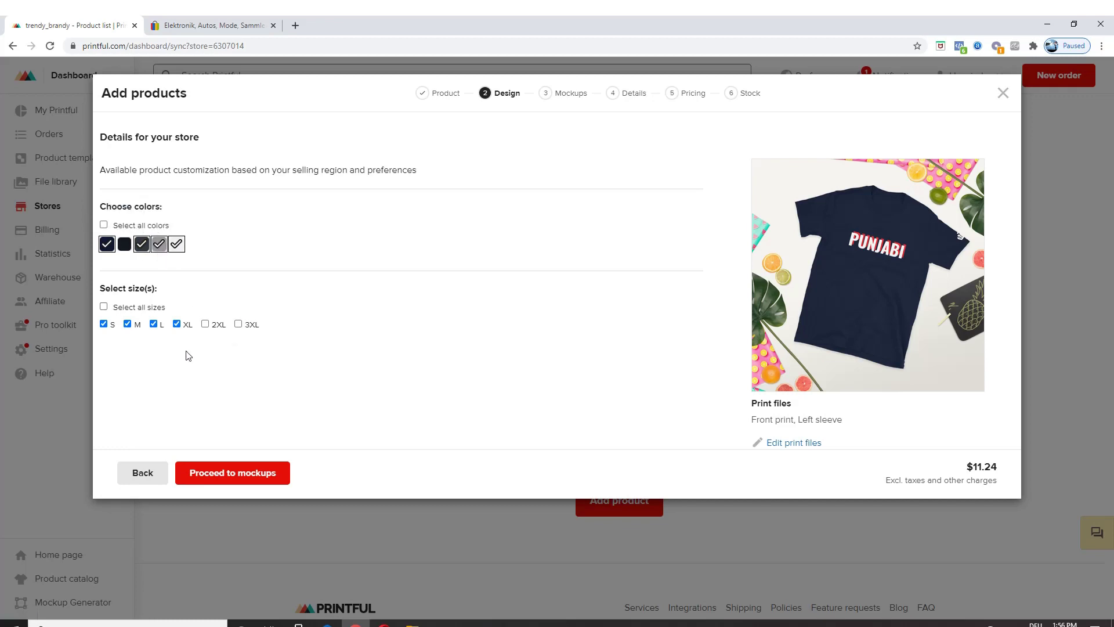
pyautogui.click(233, 473)
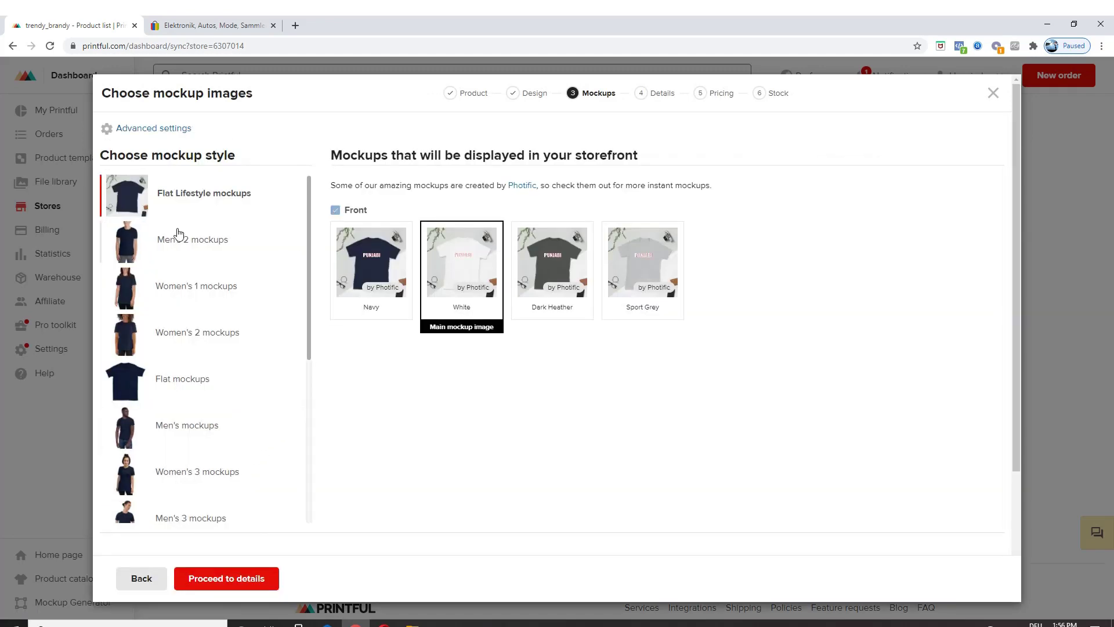
# Step: Leave the mockup image choices and continue to the T-shirt's product details step
pyautogui.scroll(-2, 172, 435)
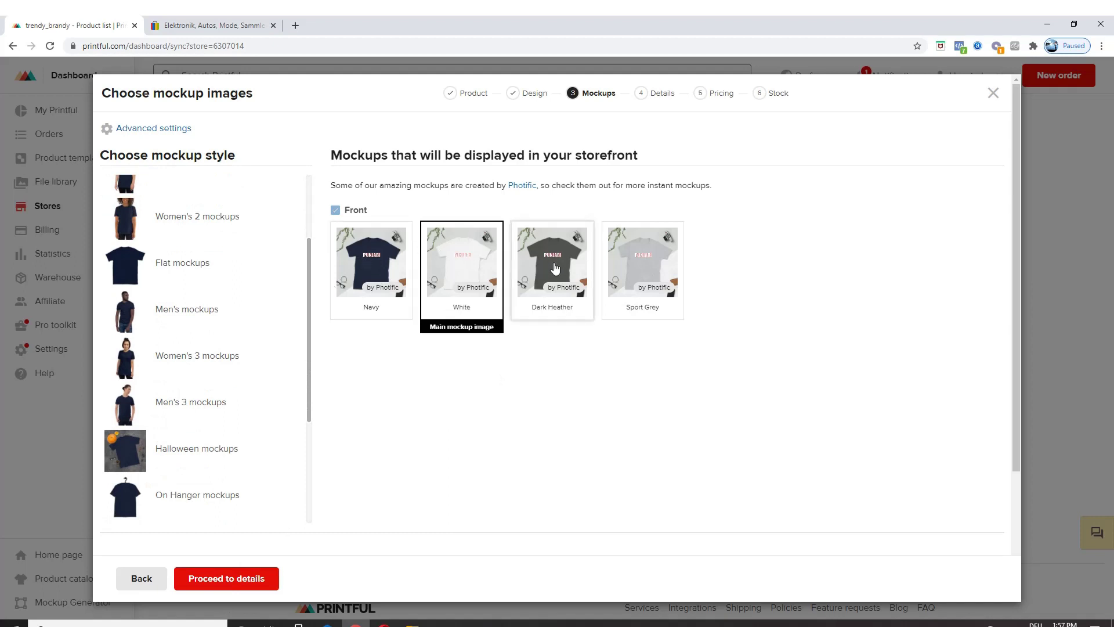
pyautogui.click(238, 580)
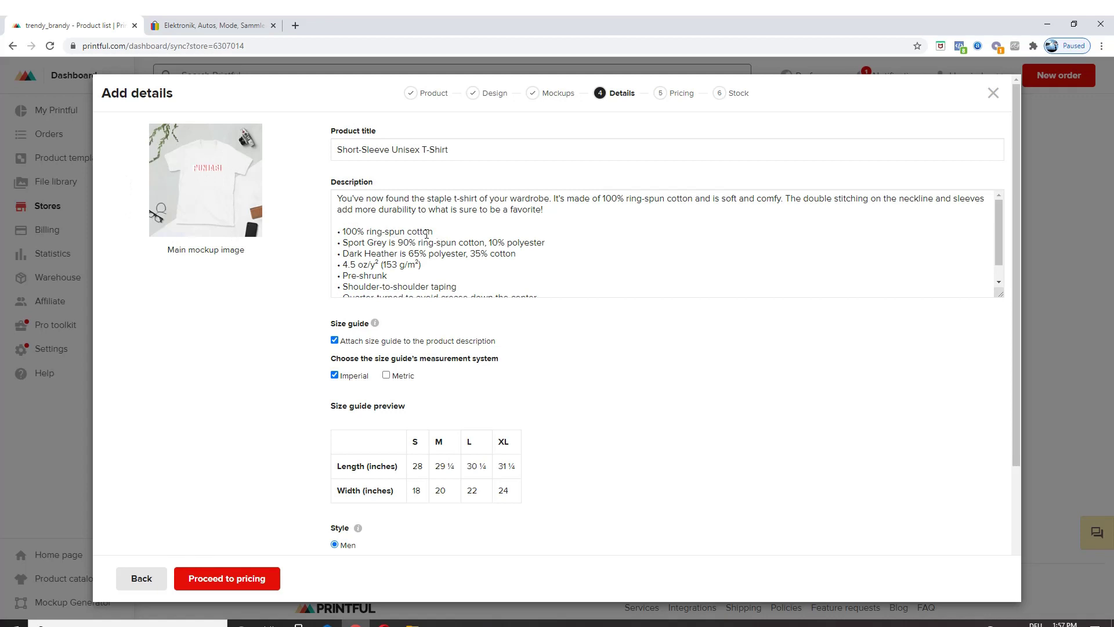
pyautogui.scroll(-1, 418, 241)
pyautogui.scroll(-1, 372, 234)
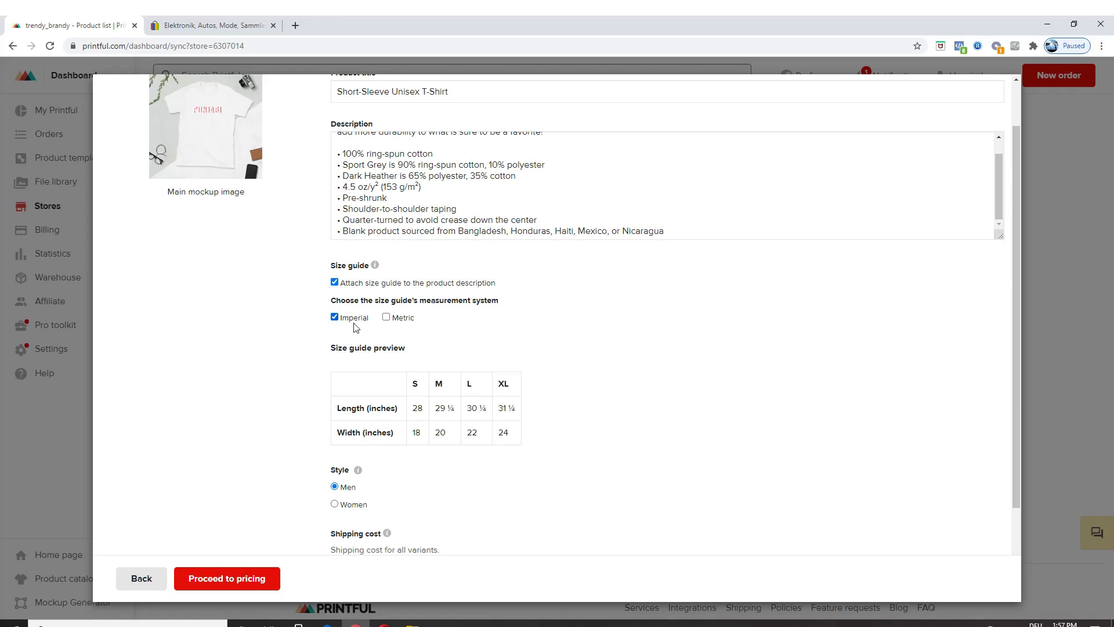
pyautogui.scroll(-1, 368, 340)
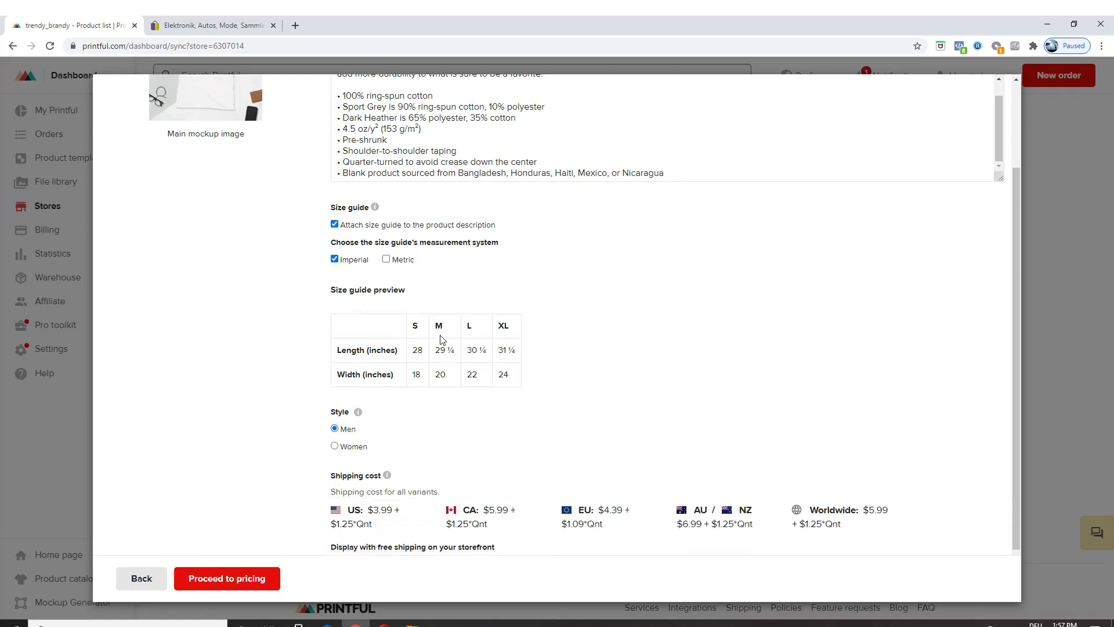
pyautogui.click(334, 446)
pyautogui.click(335, 429)
pyautogui.scroll(-1, 401, 359)
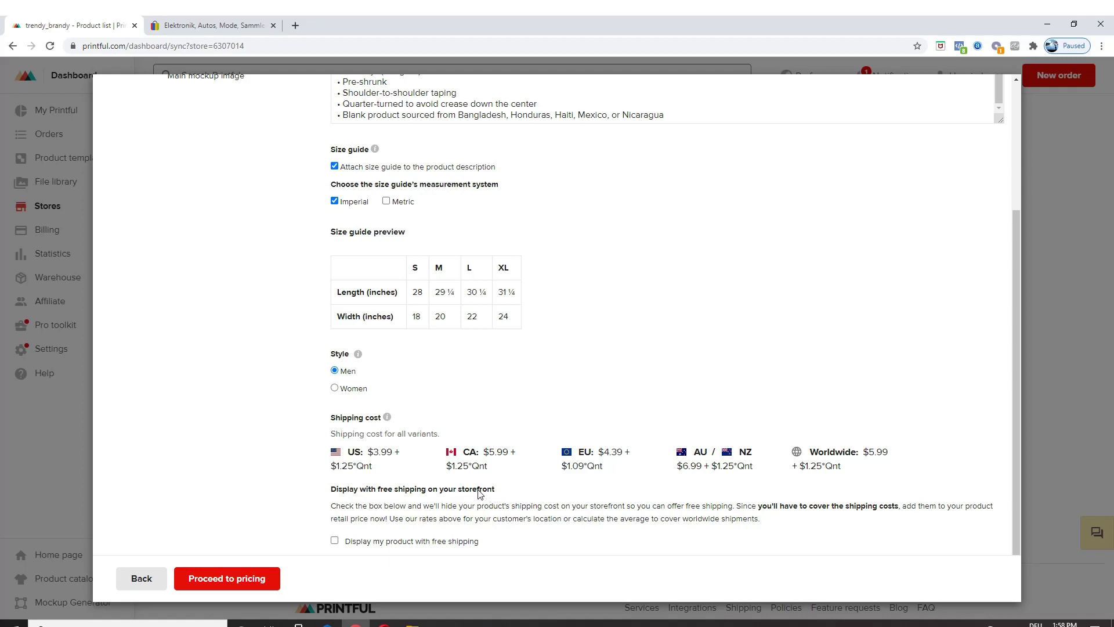
pyautogui.scroll(3, 423, 286)
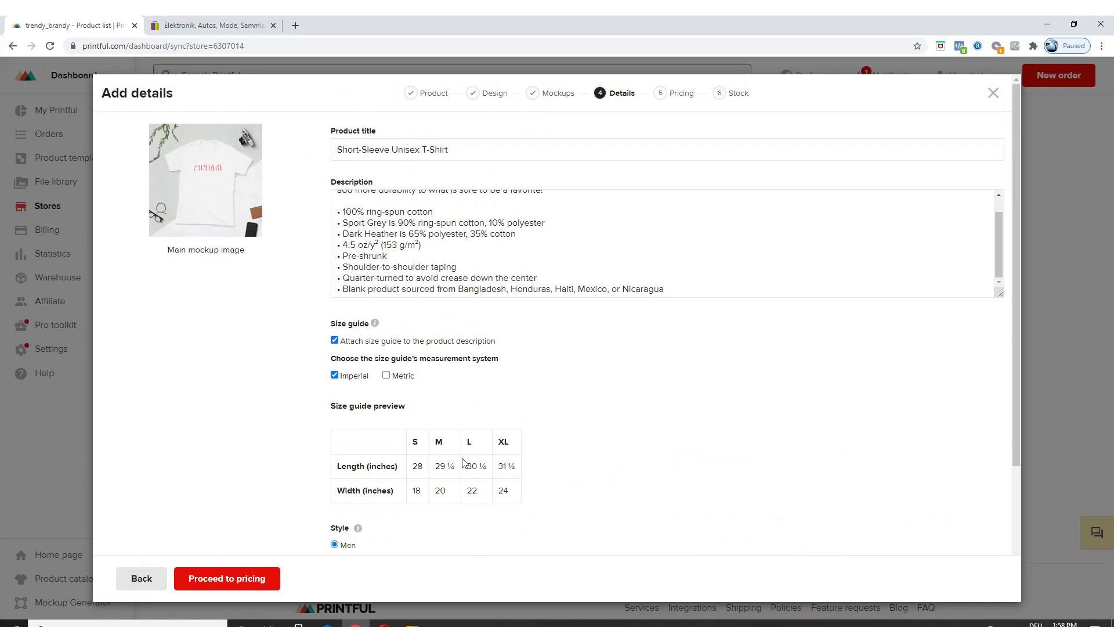
pyautogui.scroll(-3, 462, 462)
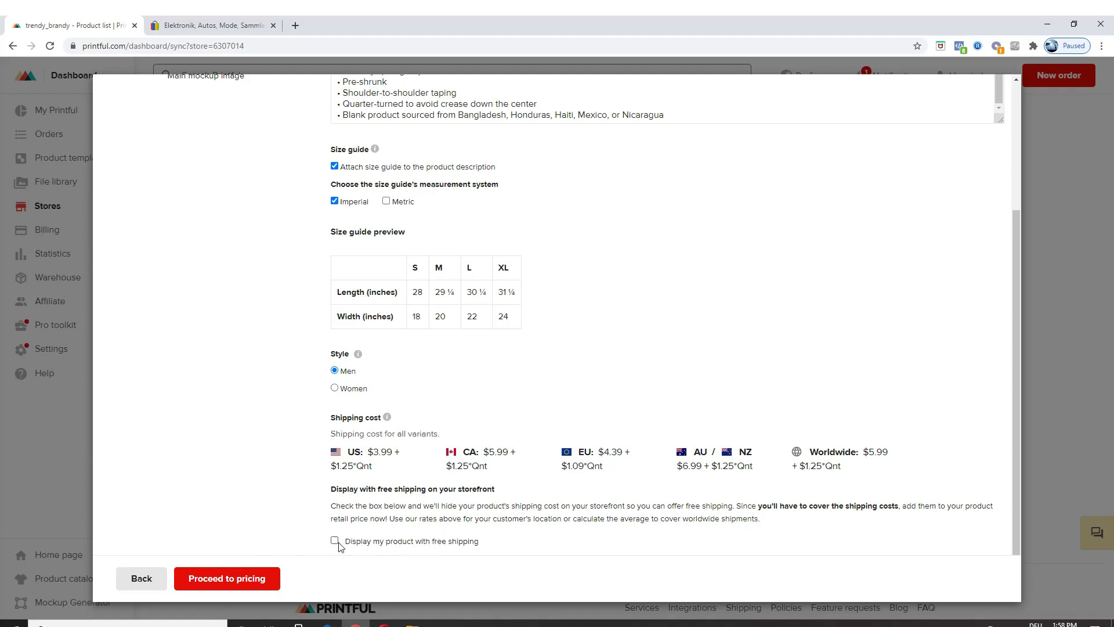
# Step: Move to the pricing step and raise the size S retail price to $20
pyautogui.click(252, 580)
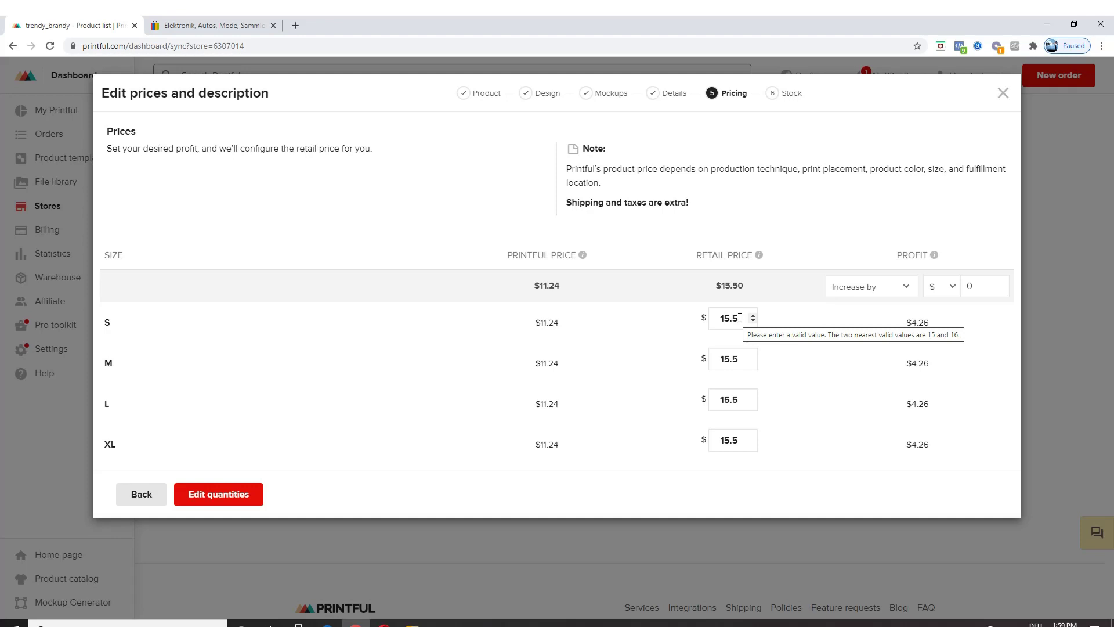
pyautogui.click(753, 315)
pyautogui.click(753, 315)
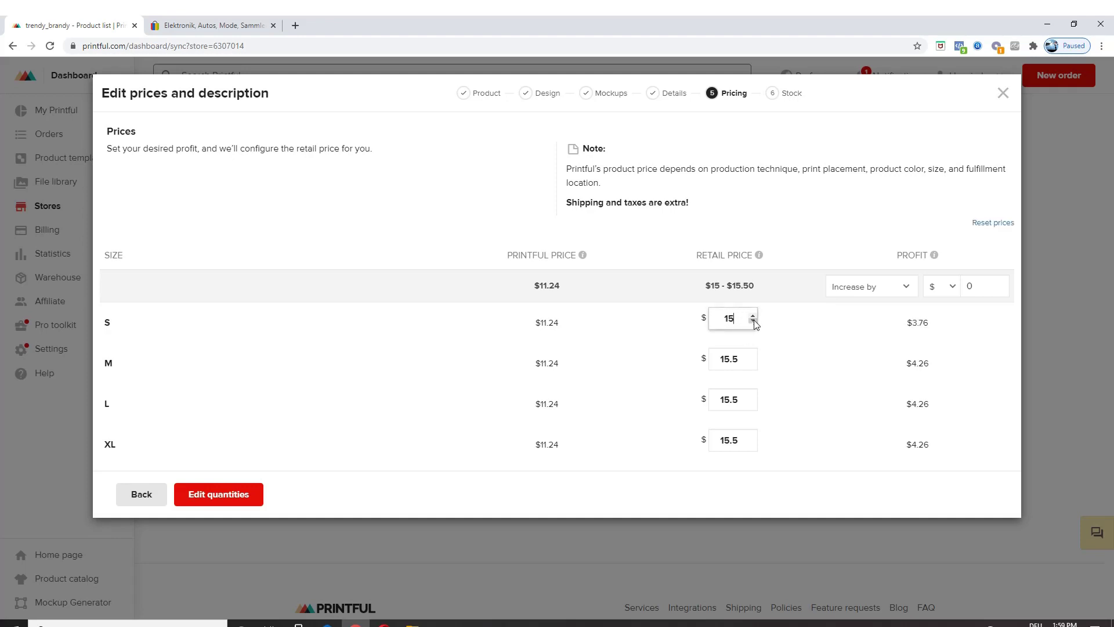
pyautogui.click(753, 315)
pyautogui.click(753, 317)
pyautogui.click(753, 316)
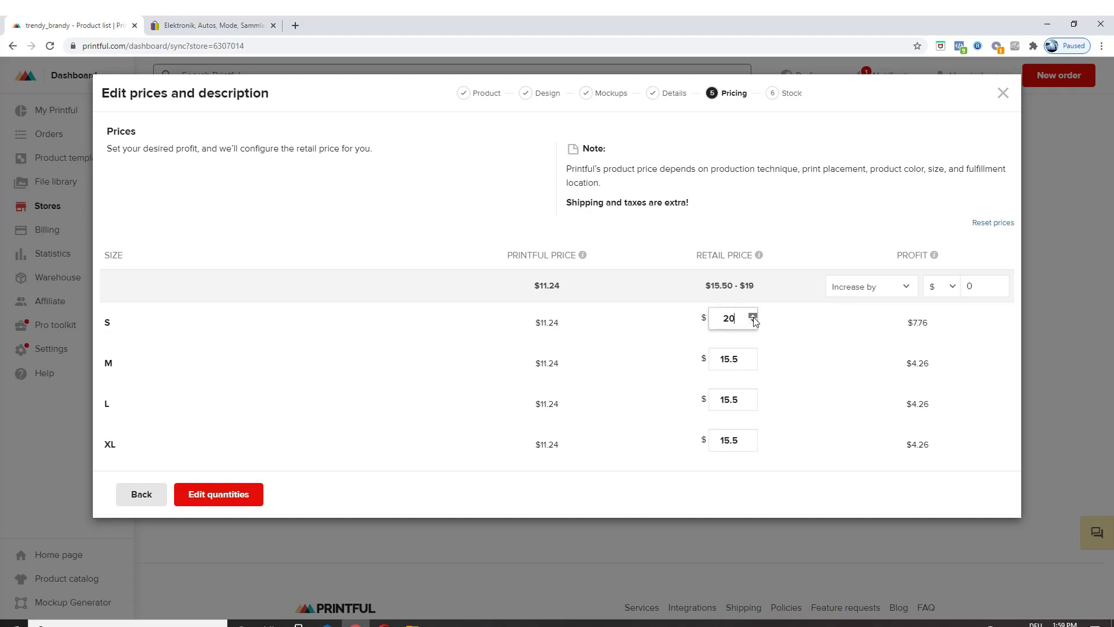
# Step: Raise the M, L and XL retail prices to $20 each
pyautogui.click(752, 356)
pyautogui.click(753, 356)
pyautogui.click(752, 356)
pyautogui.click(752, 356)
pyautogui.click(752, 357)
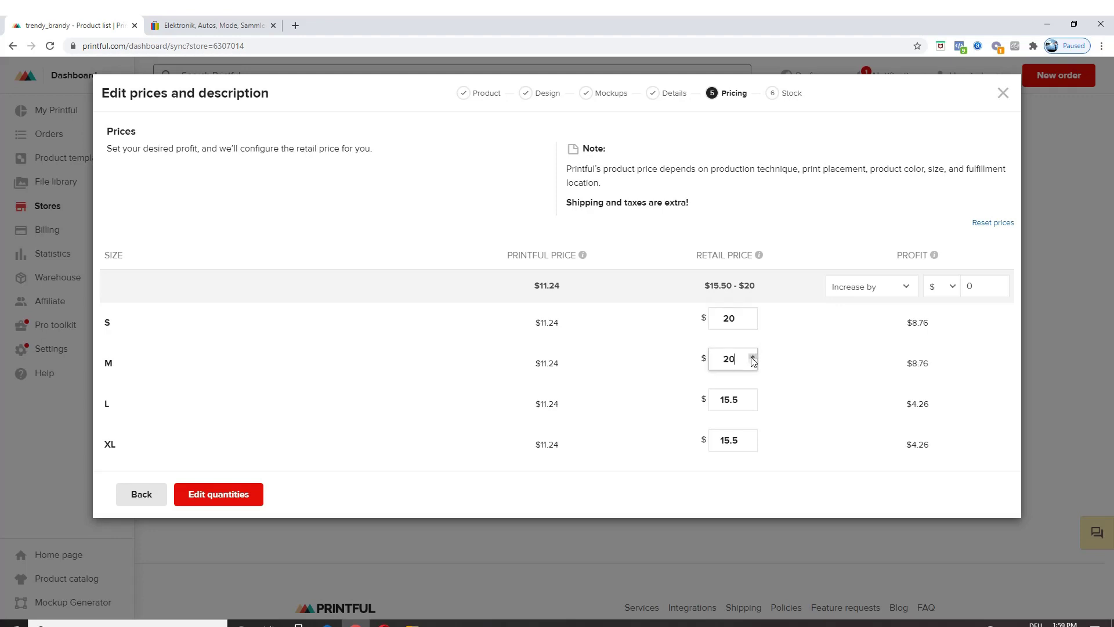
pyautogui.click(753, 397)
pyautogui.click(753, 397)
pyautogui.click(753, 396)
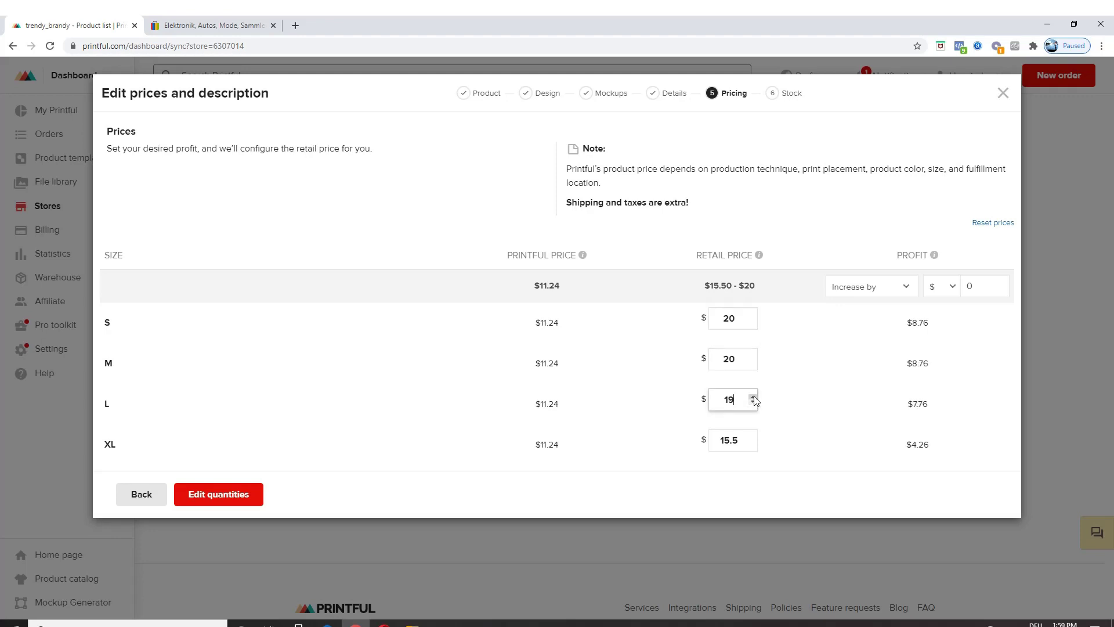
pyautogui.click(753, 397)
pyautogui.click(753, 397)
pyautogui.click(753, 437)
pyautogui.click(753, 437)
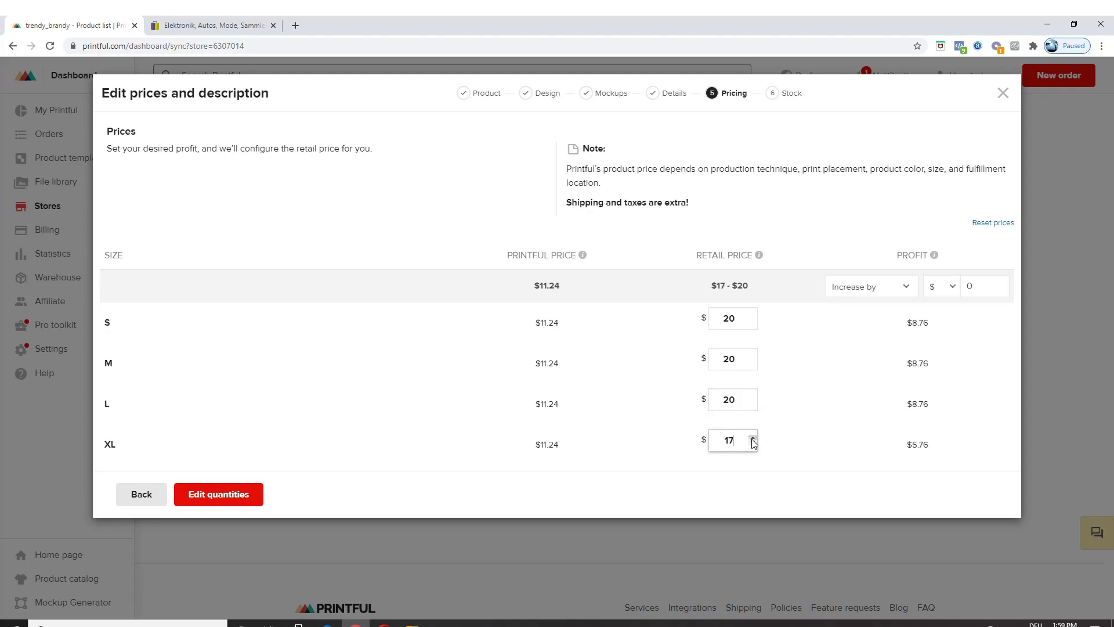
pyautogui.click(753, 437)
pyautogui.click(753, 437)
pyautogui.click(753, 437)
# Step: Edit stock quantities, setting Navy / S, Navy / M and Navy / L to 5
pyautogui.click(251, 497)
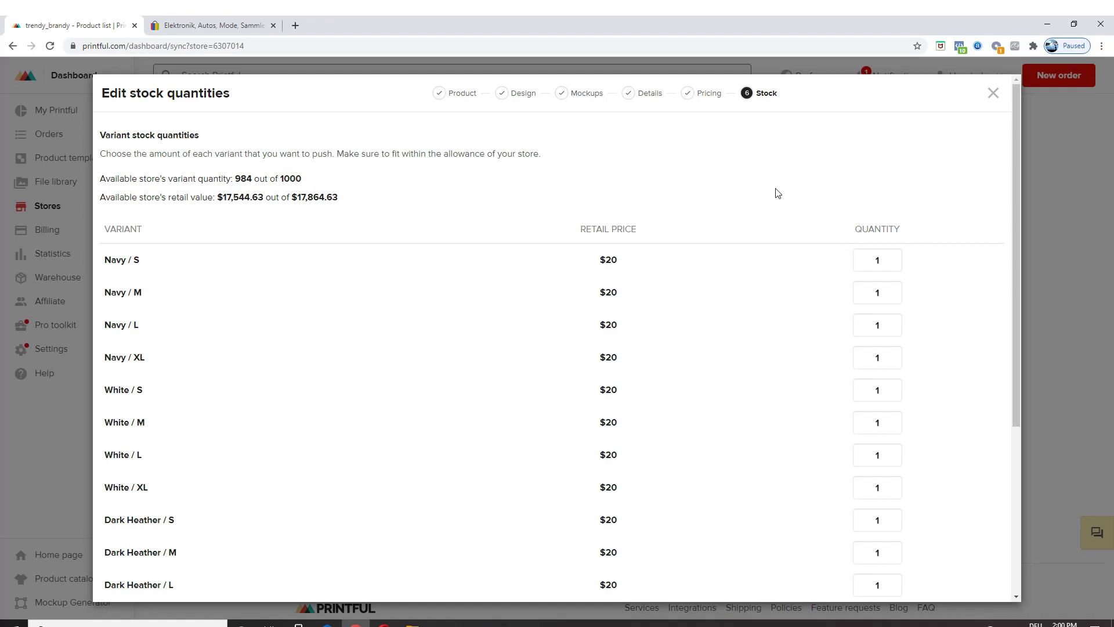
pyautogui.click(890, 259)
pyautogui.write('5')
pyautogui.click(888, 294)
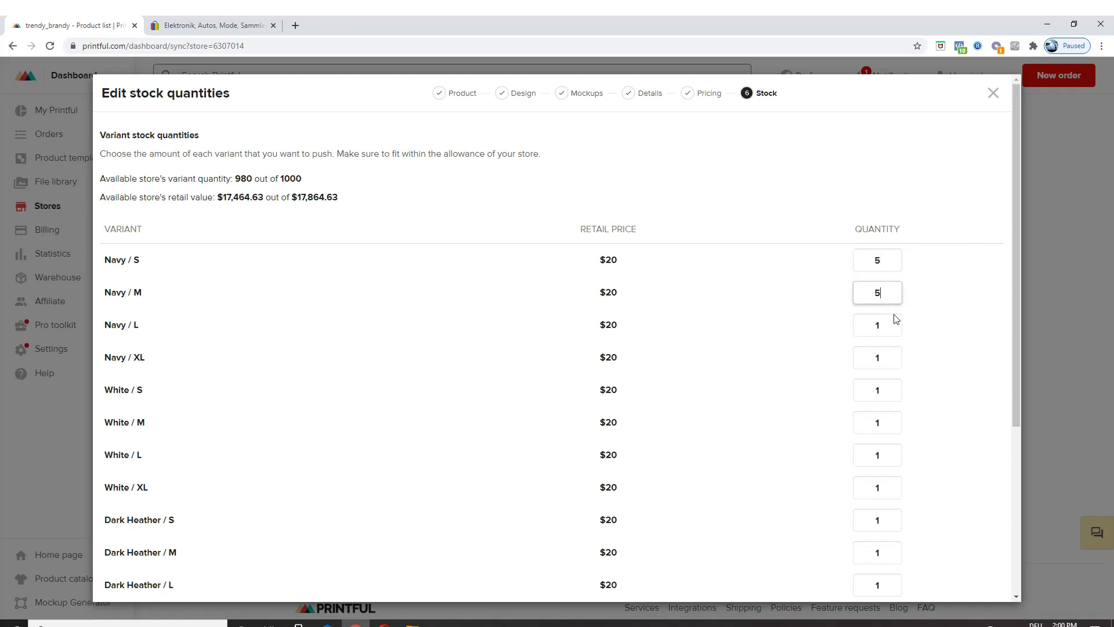
pyautogui.click(882, 325)
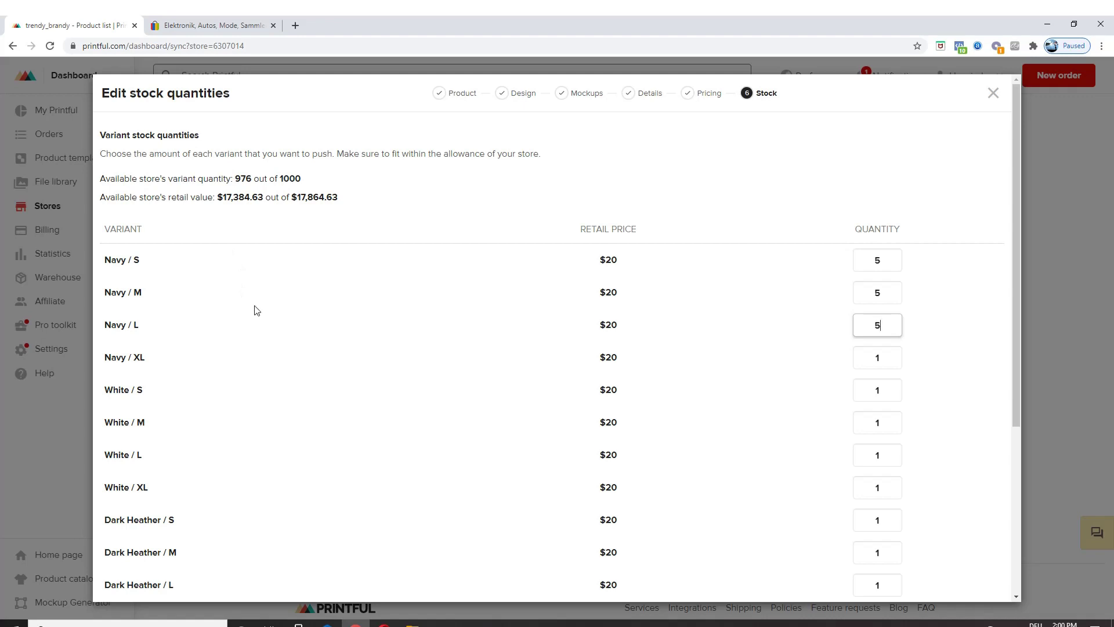
# Step: Review the variant quantities down to the Submit to store button
pyautogui.scroll(-5, 906, 441)
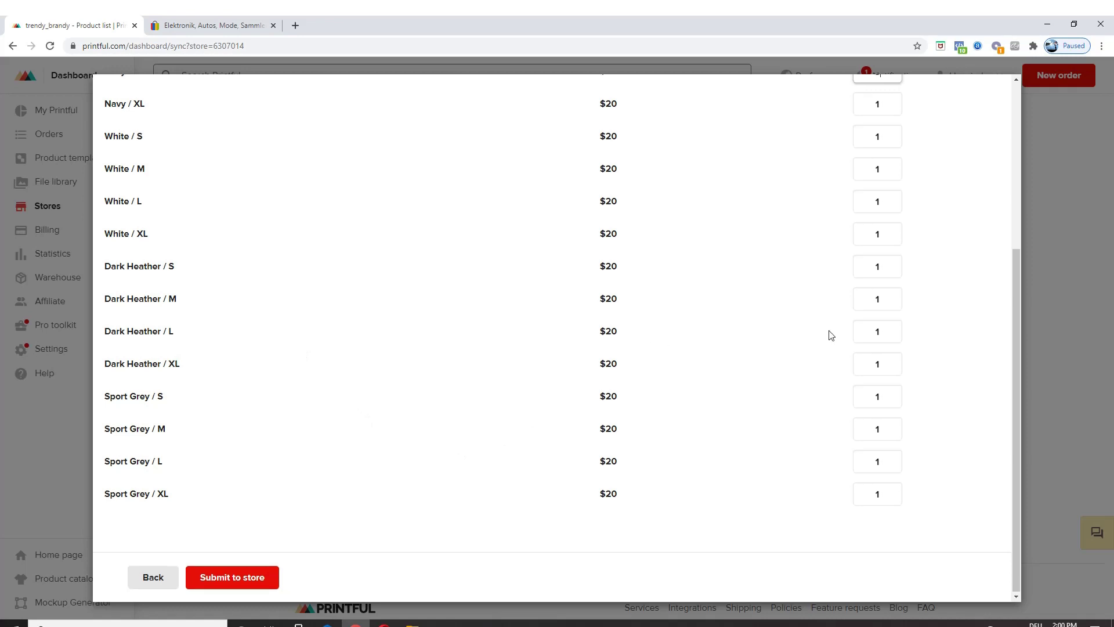
pyautogui.scroll(6, 827, 319)
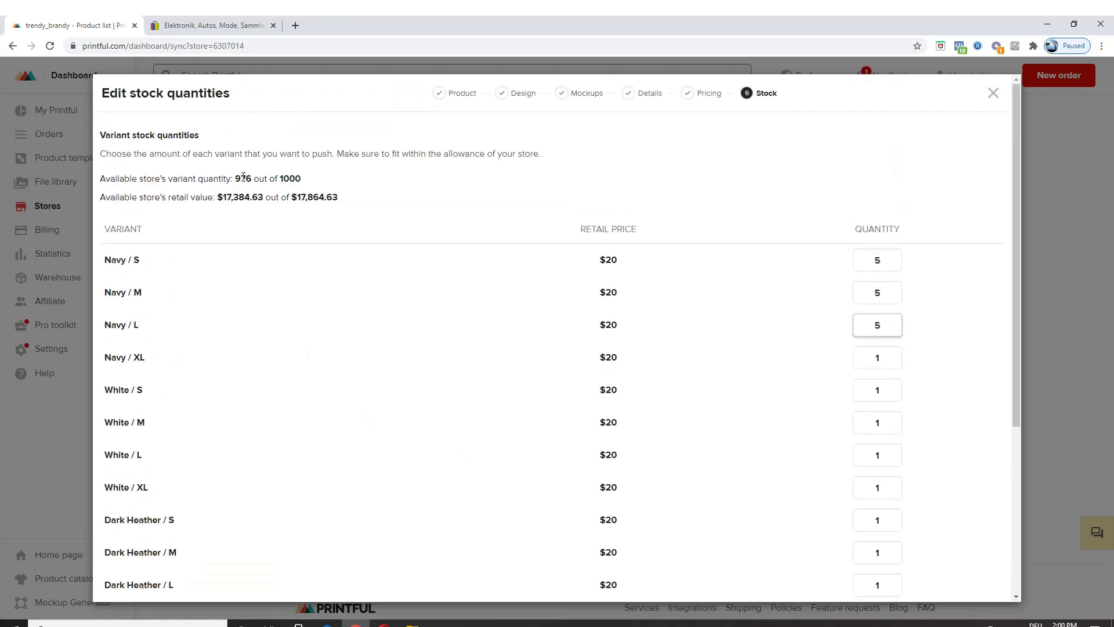
pyautogui.scroll(-5, 256, 281)
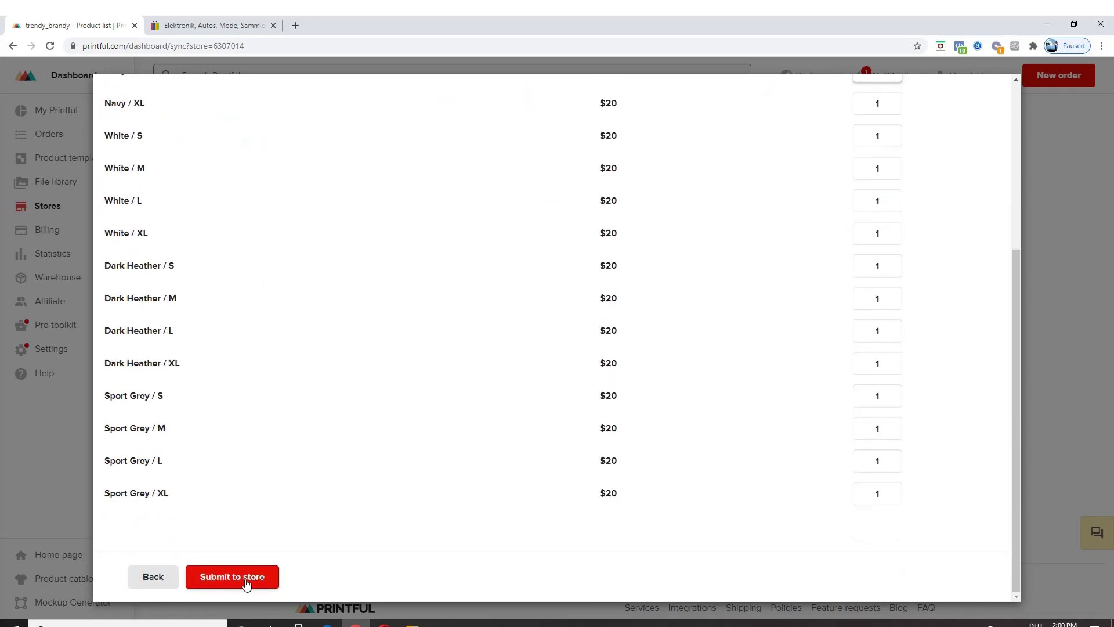
pyautogui.scroll(6, 980, 253)
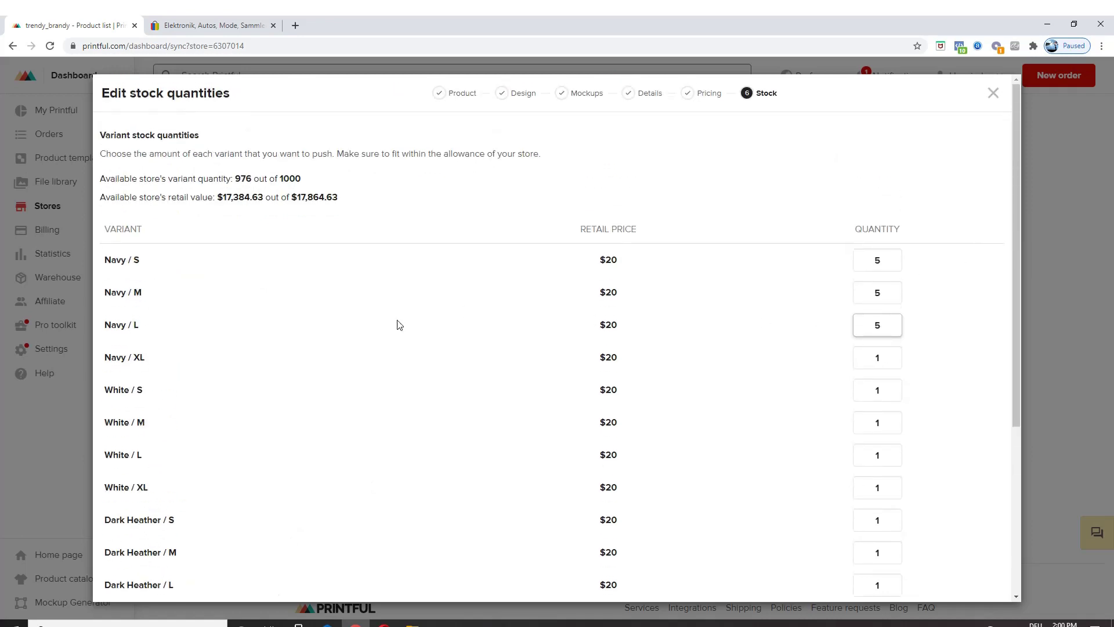
pyautogui.scroll(-4, 835, 331)
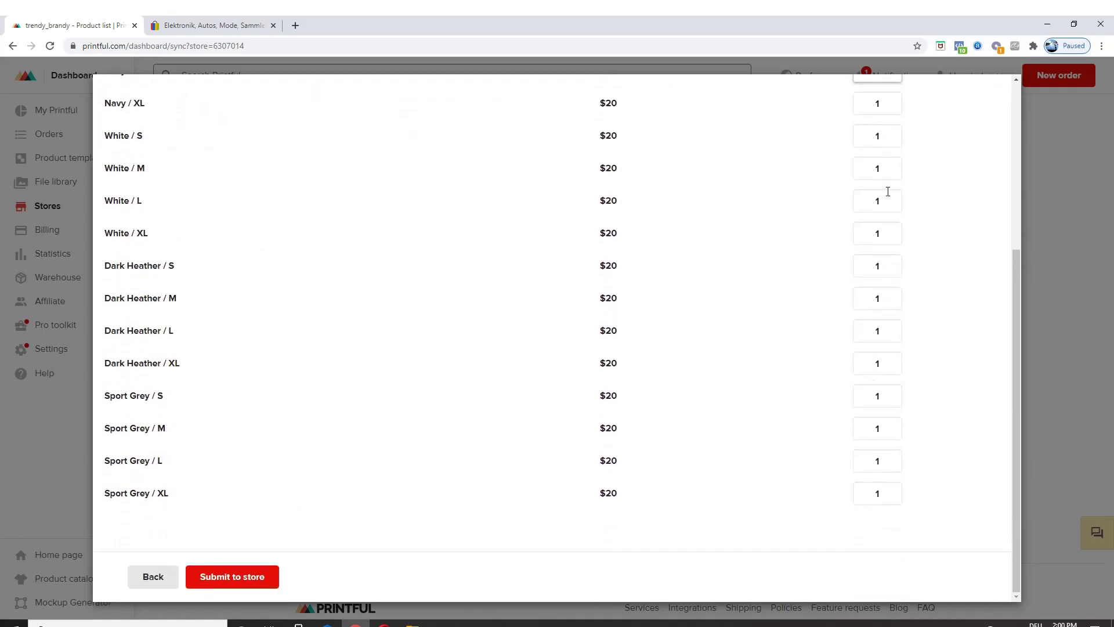
pyautogui.scroll(2, 892, 141)
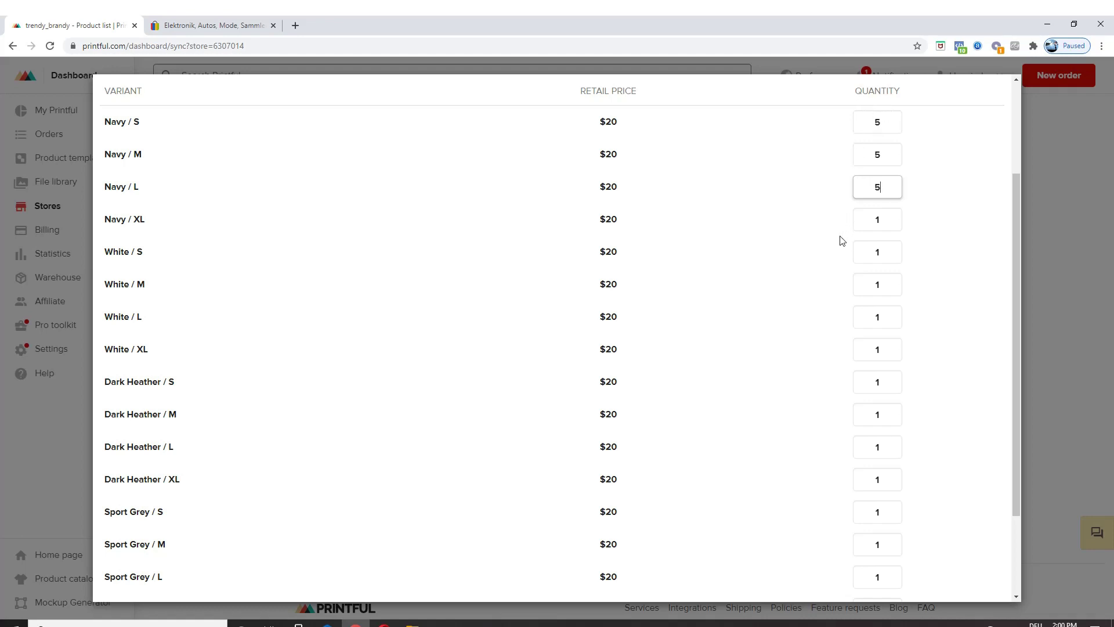
pyautogui.scroll(-3, 418, 410)
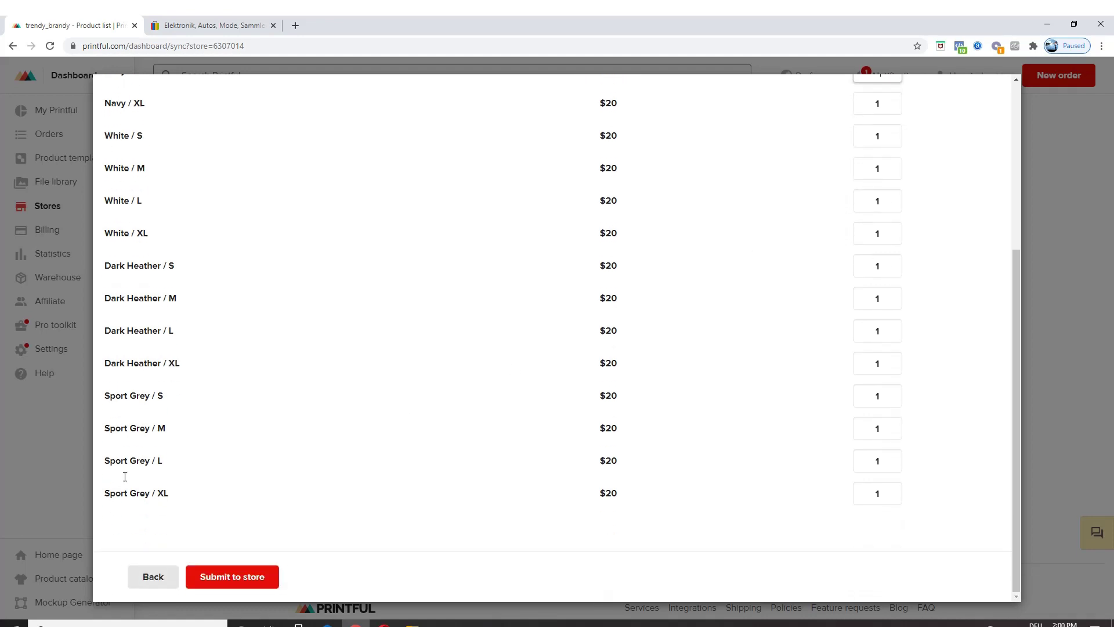
# Step: Submit the T-shirt to the trendy_brandy eBay store and locate it in the product list
pyautogui.click(233, 585)
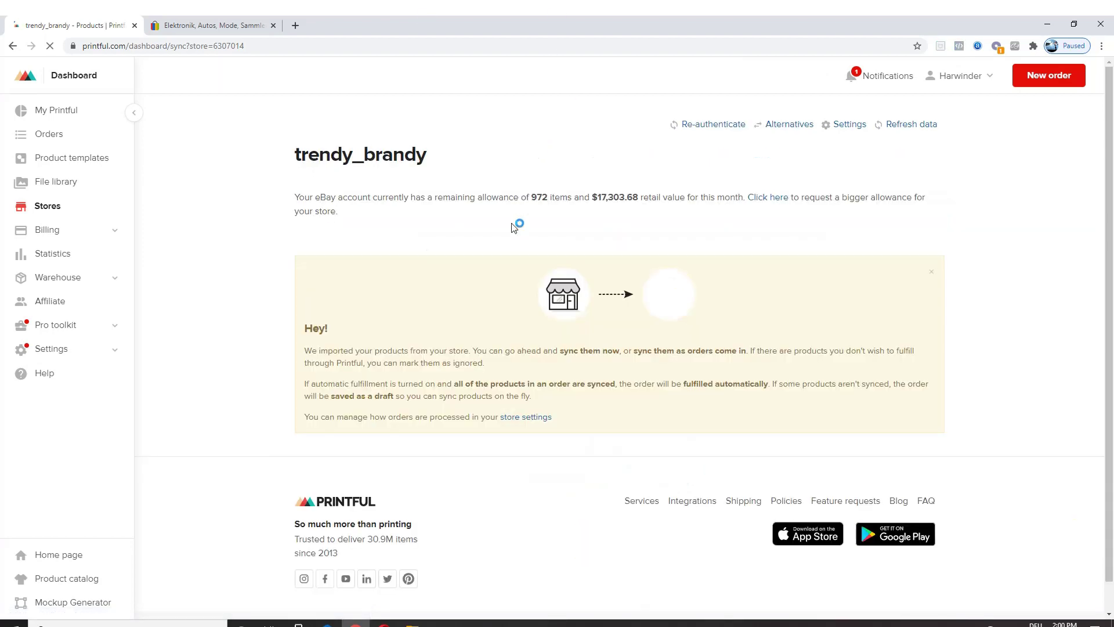
pyautogui.click(605, 277)
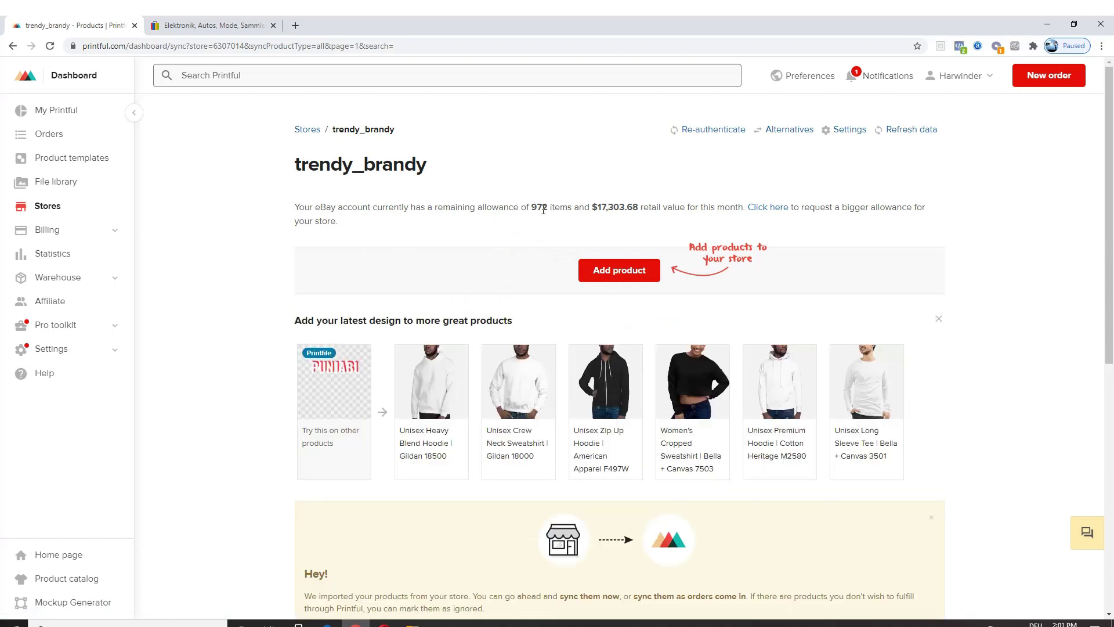
pyautogui.scroll(-3, 543, 210)
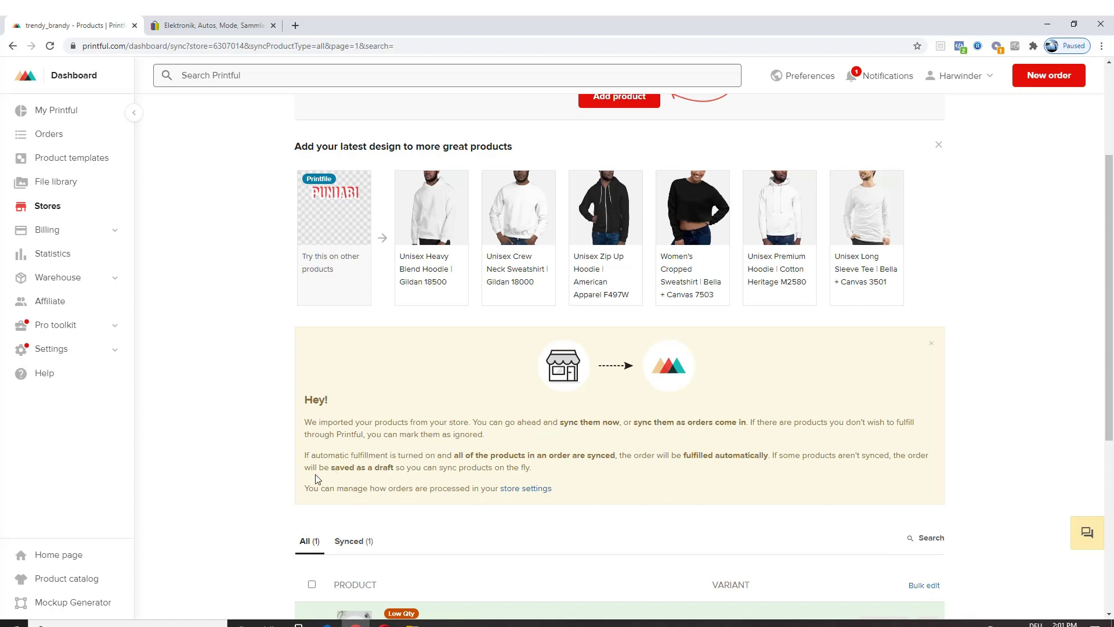
pyautogui.scroll(-2, 383, 467)
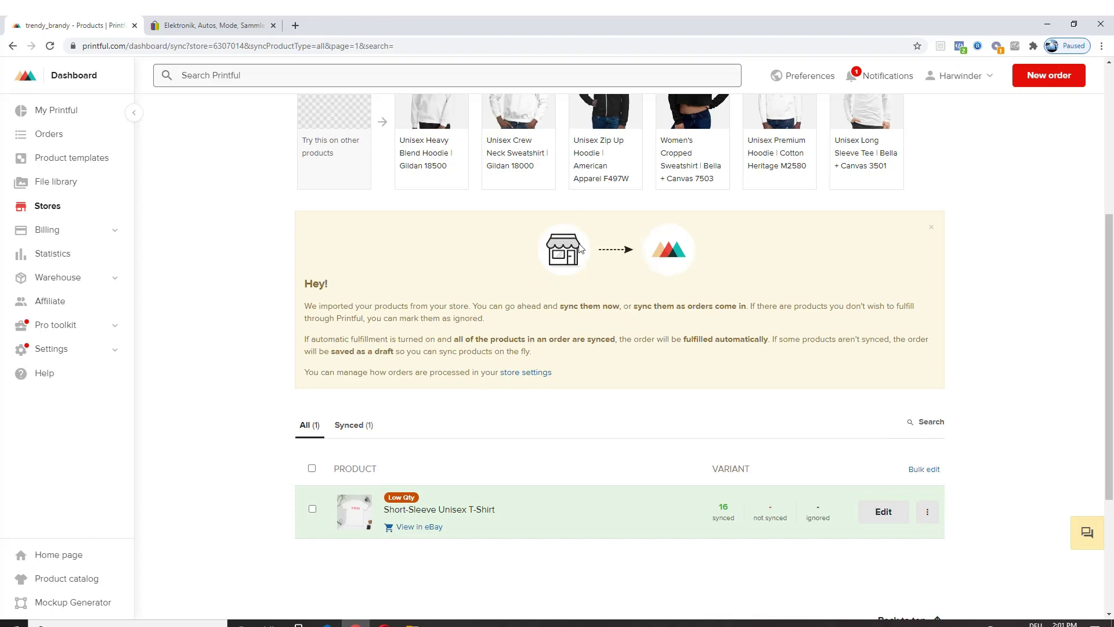
# Step: Glance at eBay's home page, then open trendy_brandy's store settings from Printful's Hey! notice
pyautogui.click(229, 22)
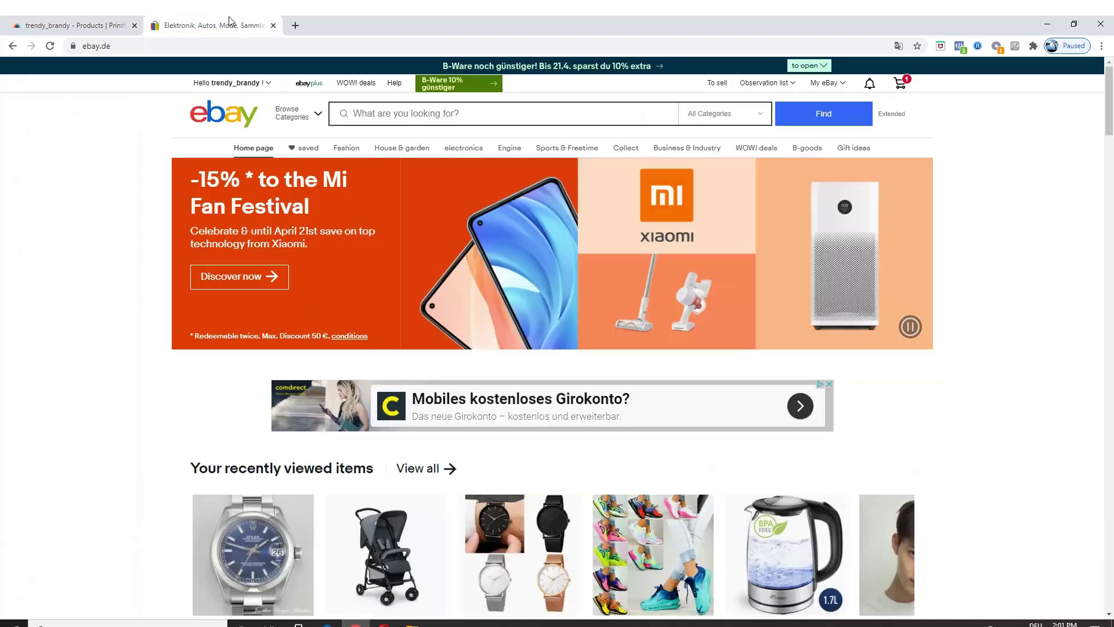
pyautogui.click(38, 27)
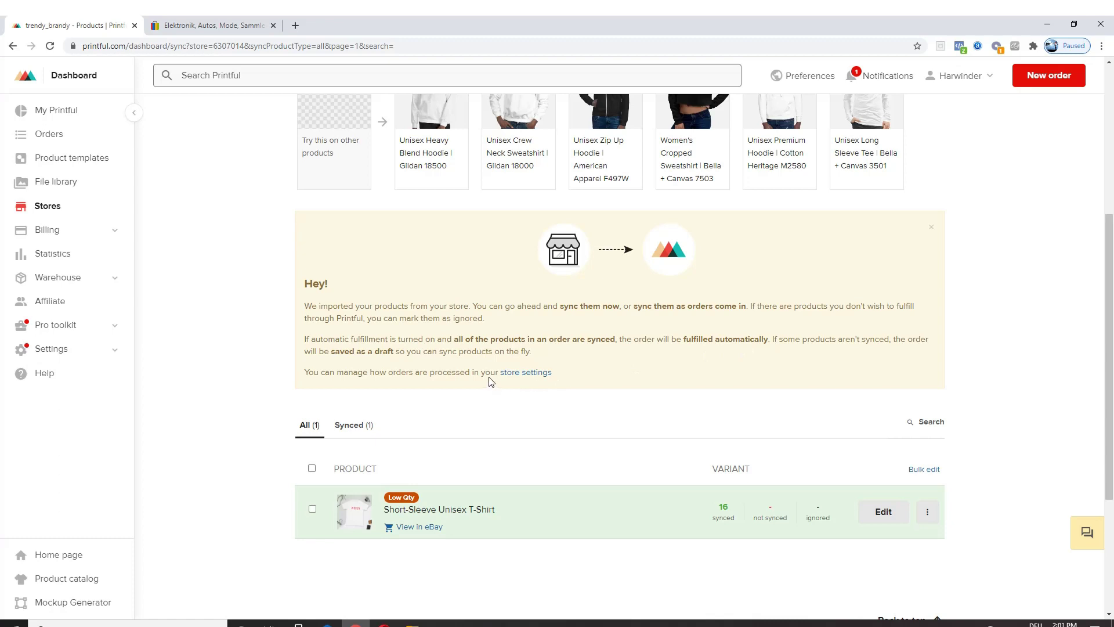
pyautogui.click(526, 372)
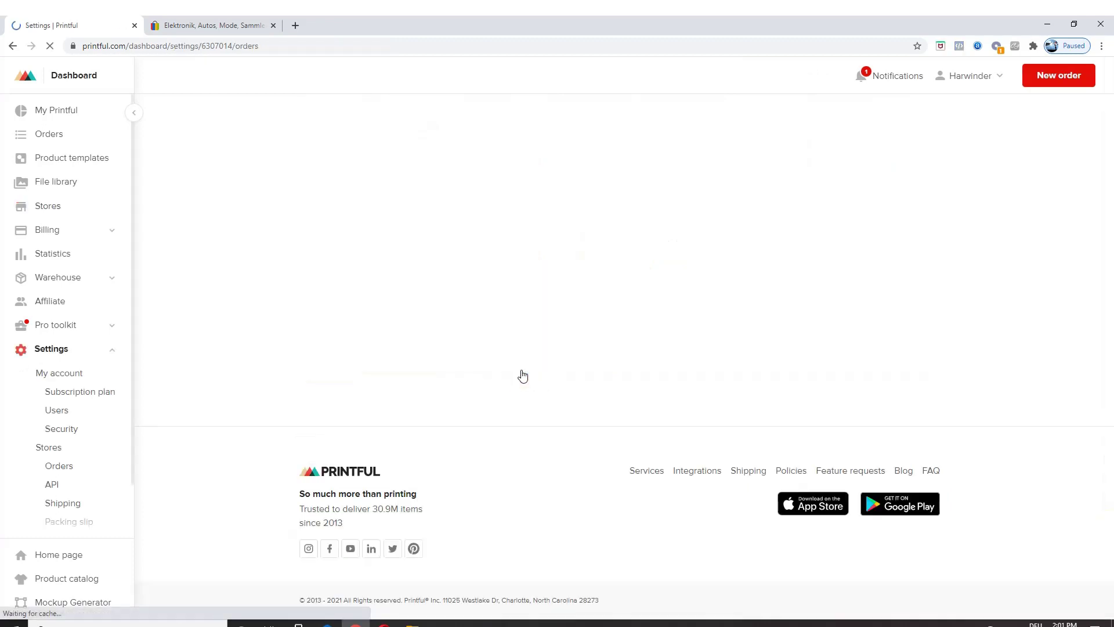